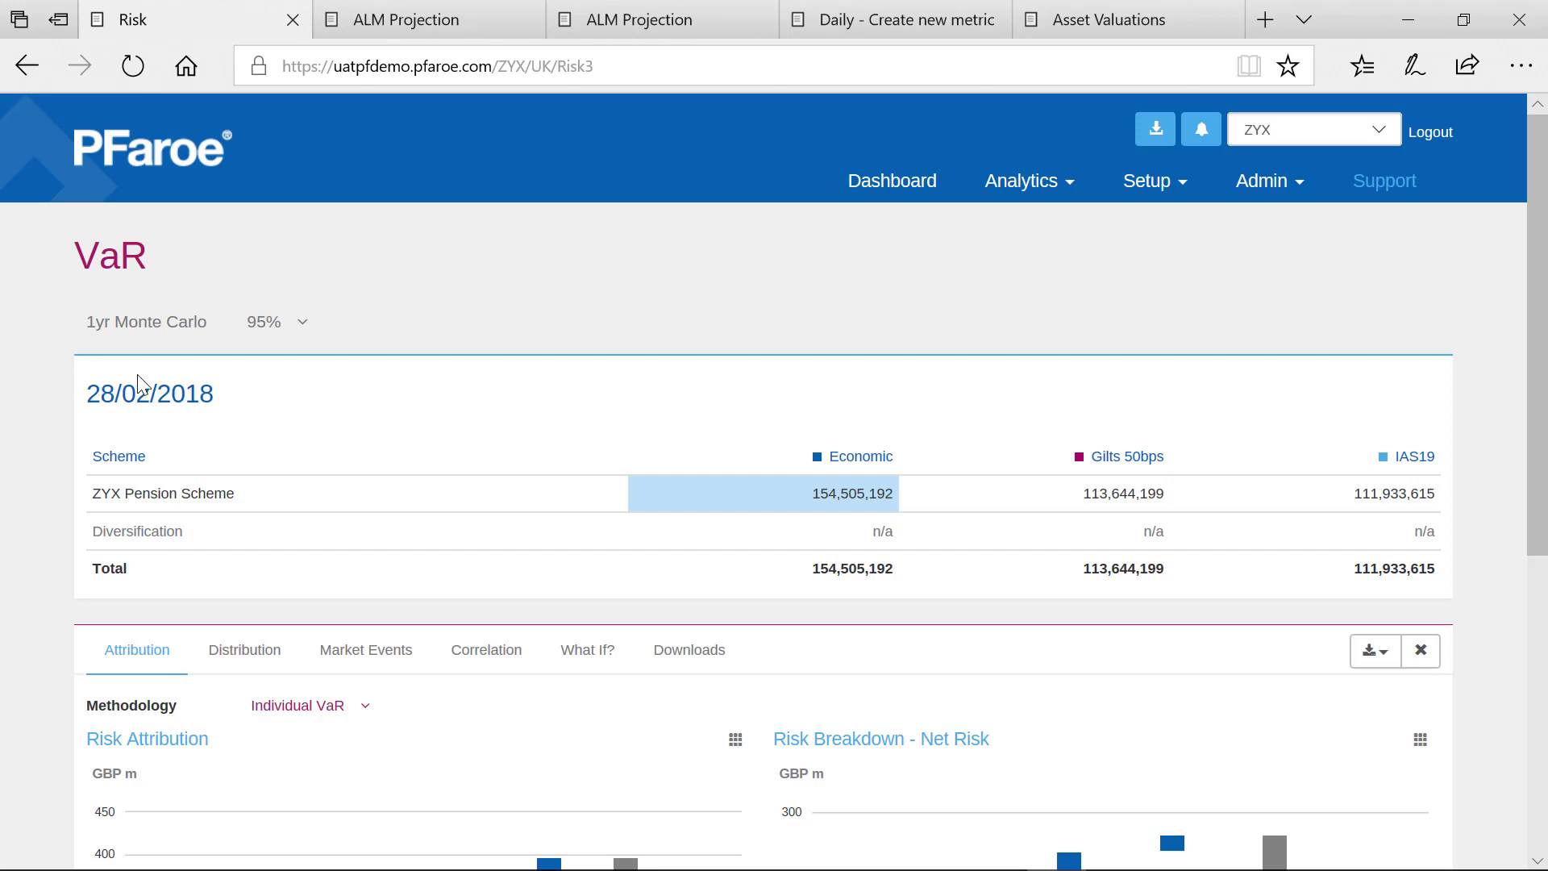
View the Risk Attribution and Risk Breakdown charts with the Individual VaR methodology
scroll(339, 367, "down", 3)
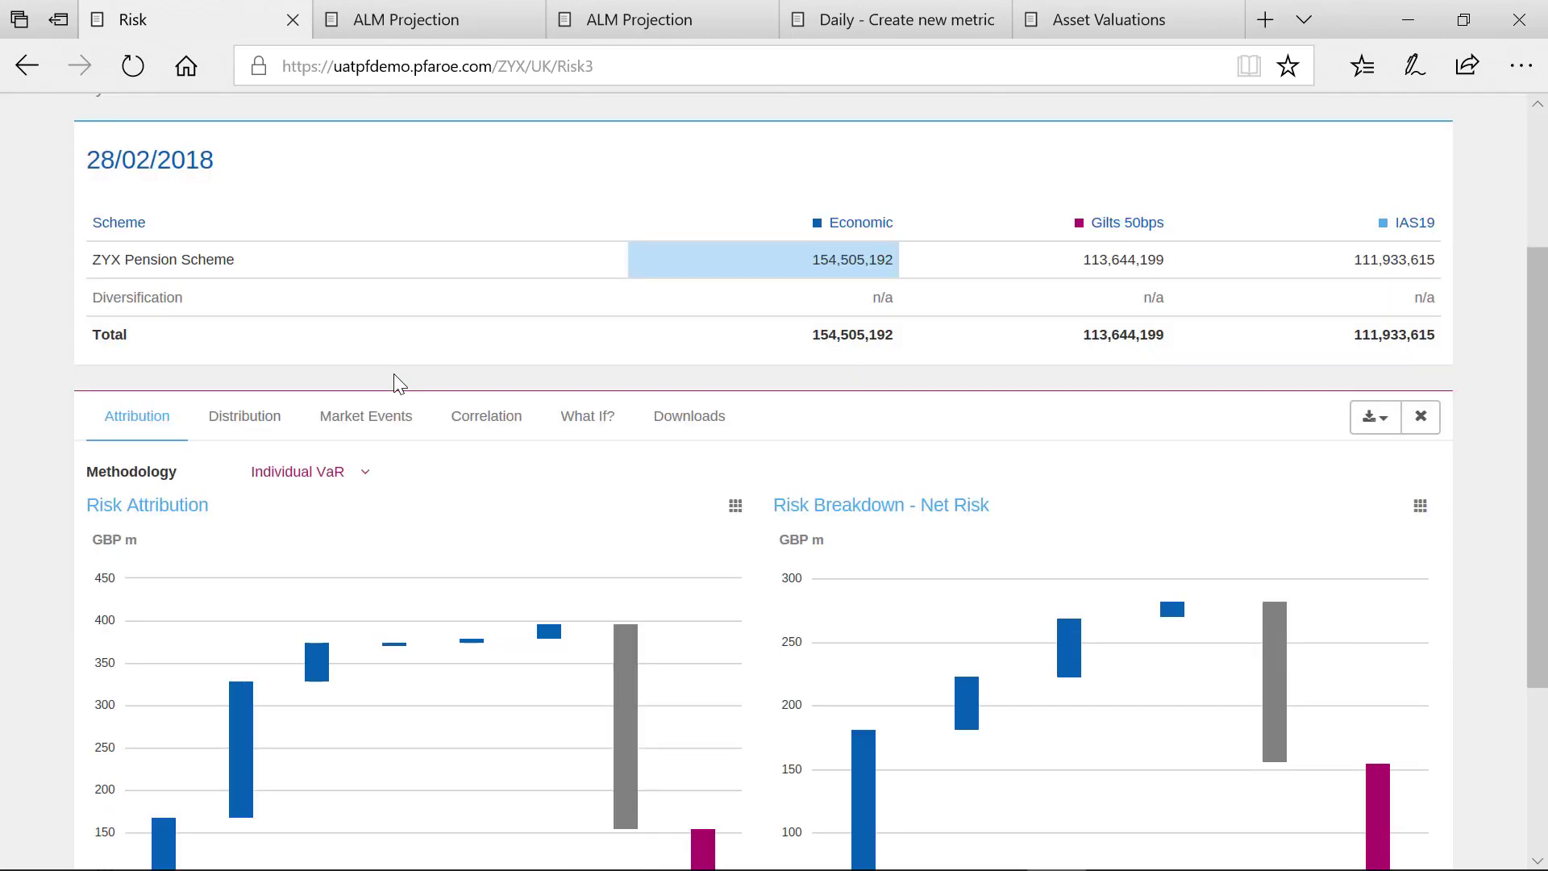
scroll(399, 384, "down", 2)
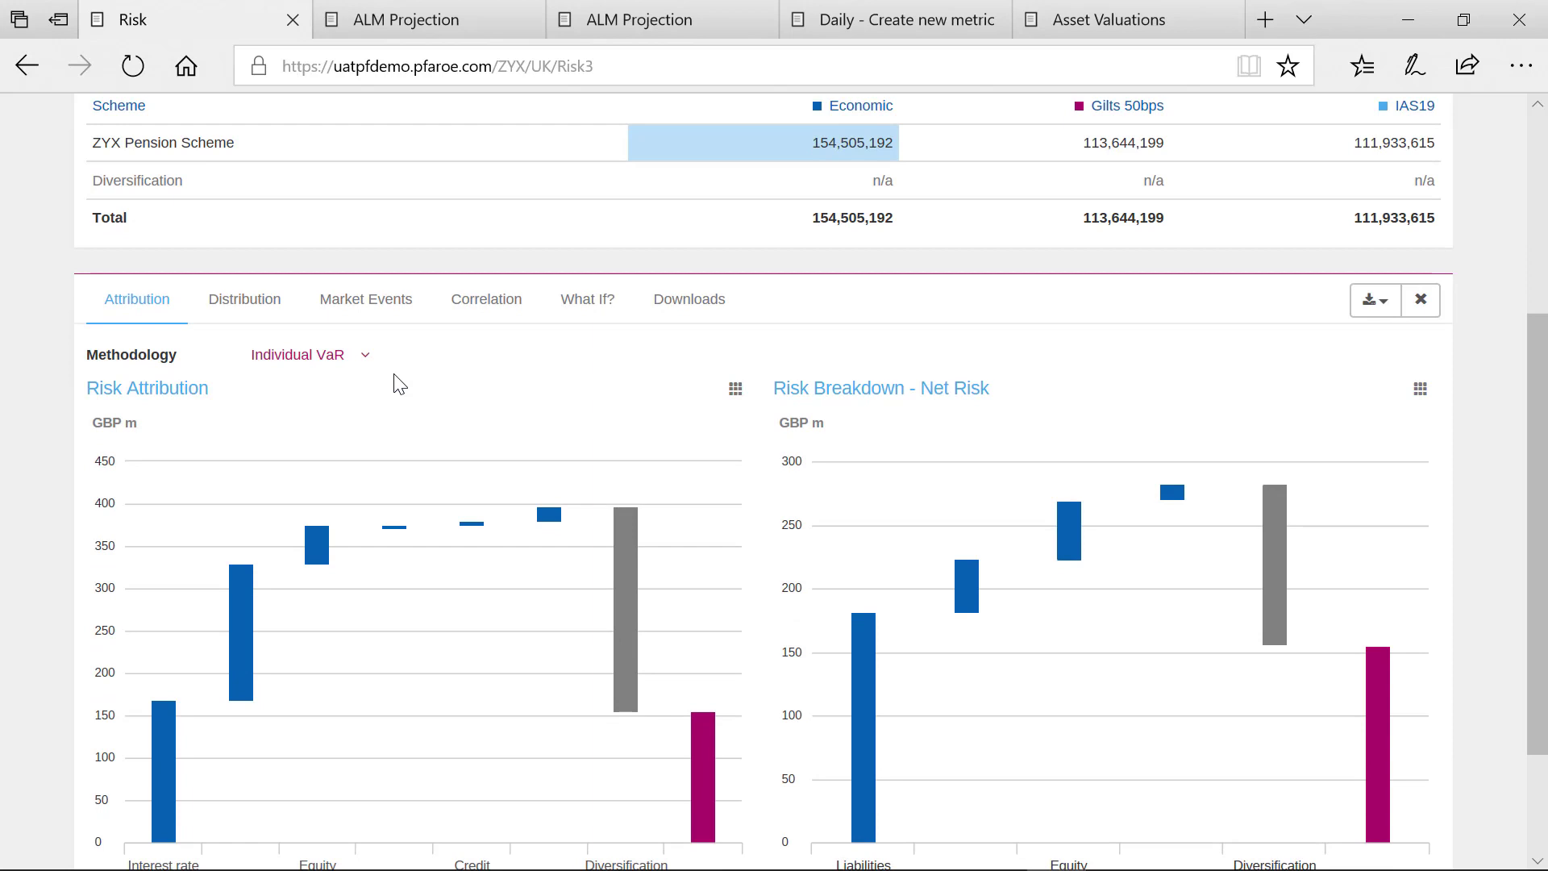
scroll(401, 394, "down", 2)
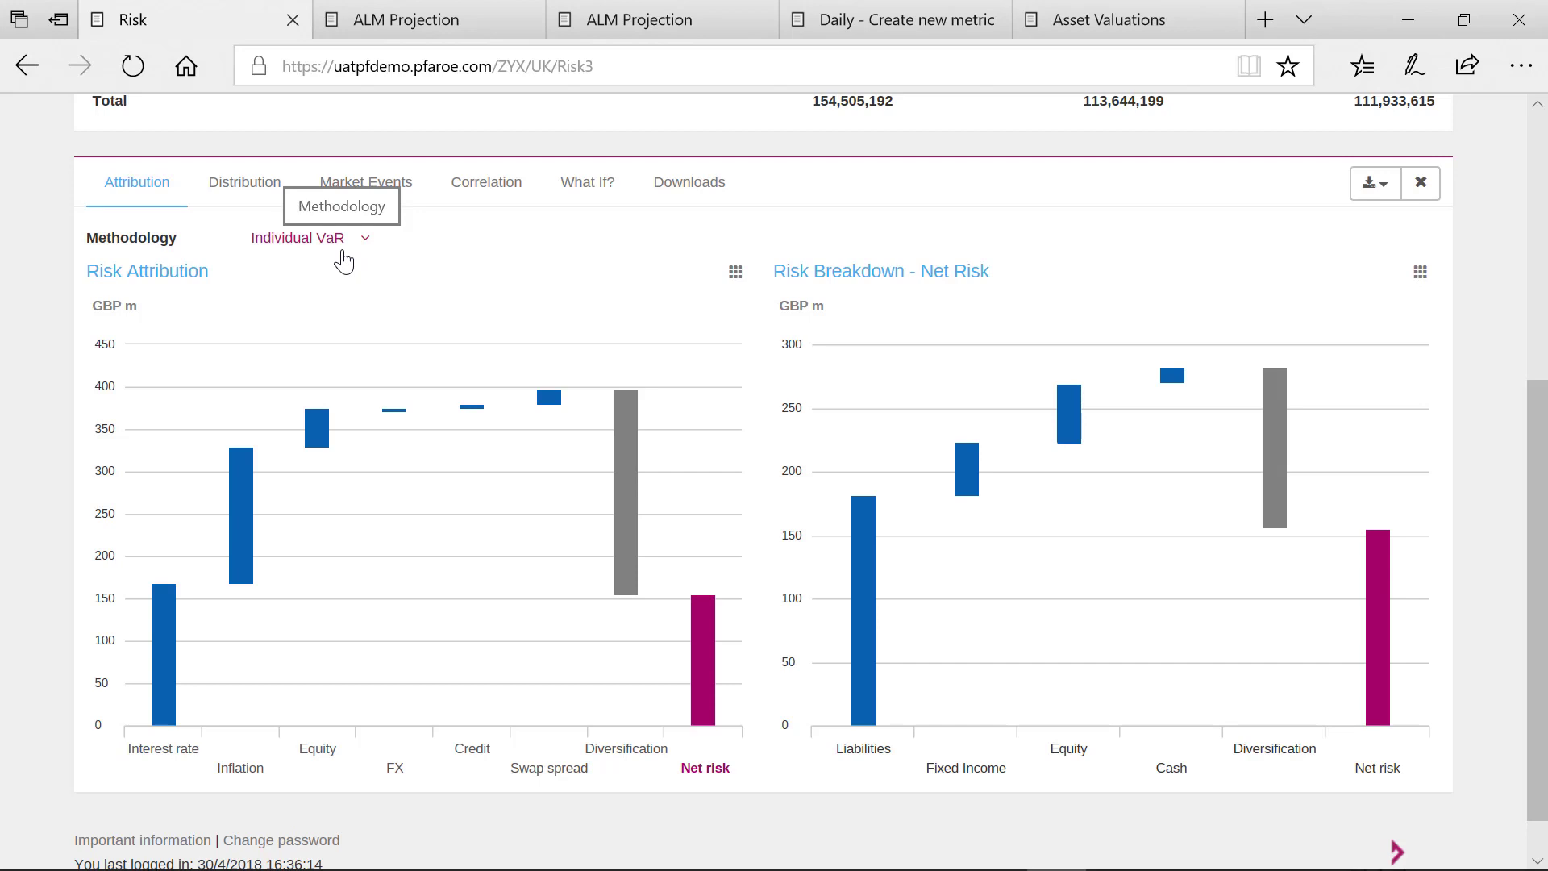
left_click(344, 259)
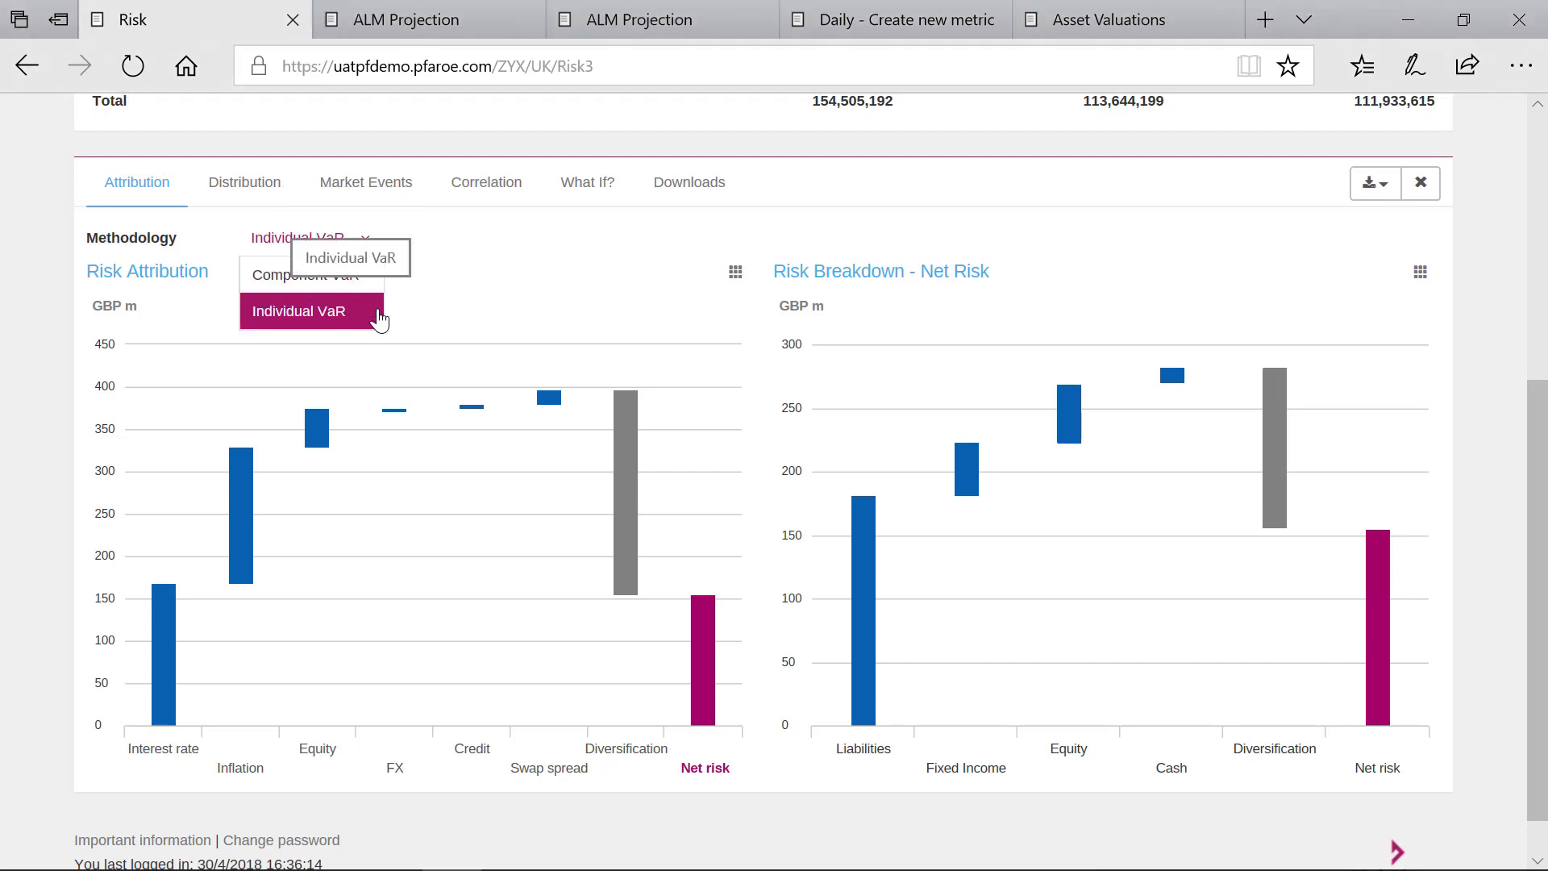
left_click(379, 319)
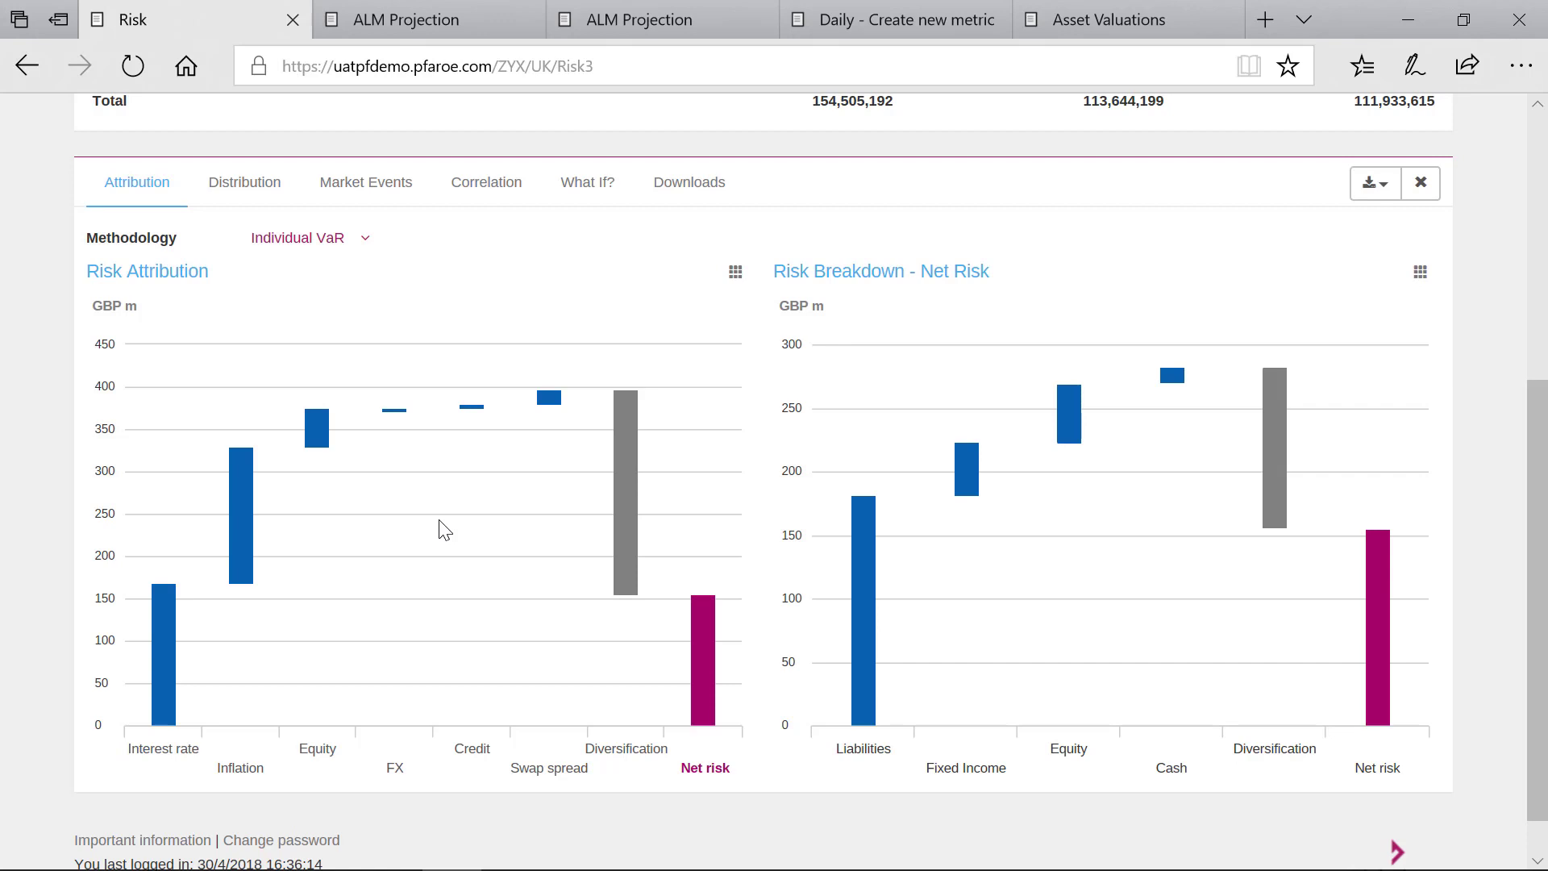
Switch the attribution methodology to Component VaR and inspect the Liabilities and Fixed Income bars in the net risk breakdown
left_click(367, 248)
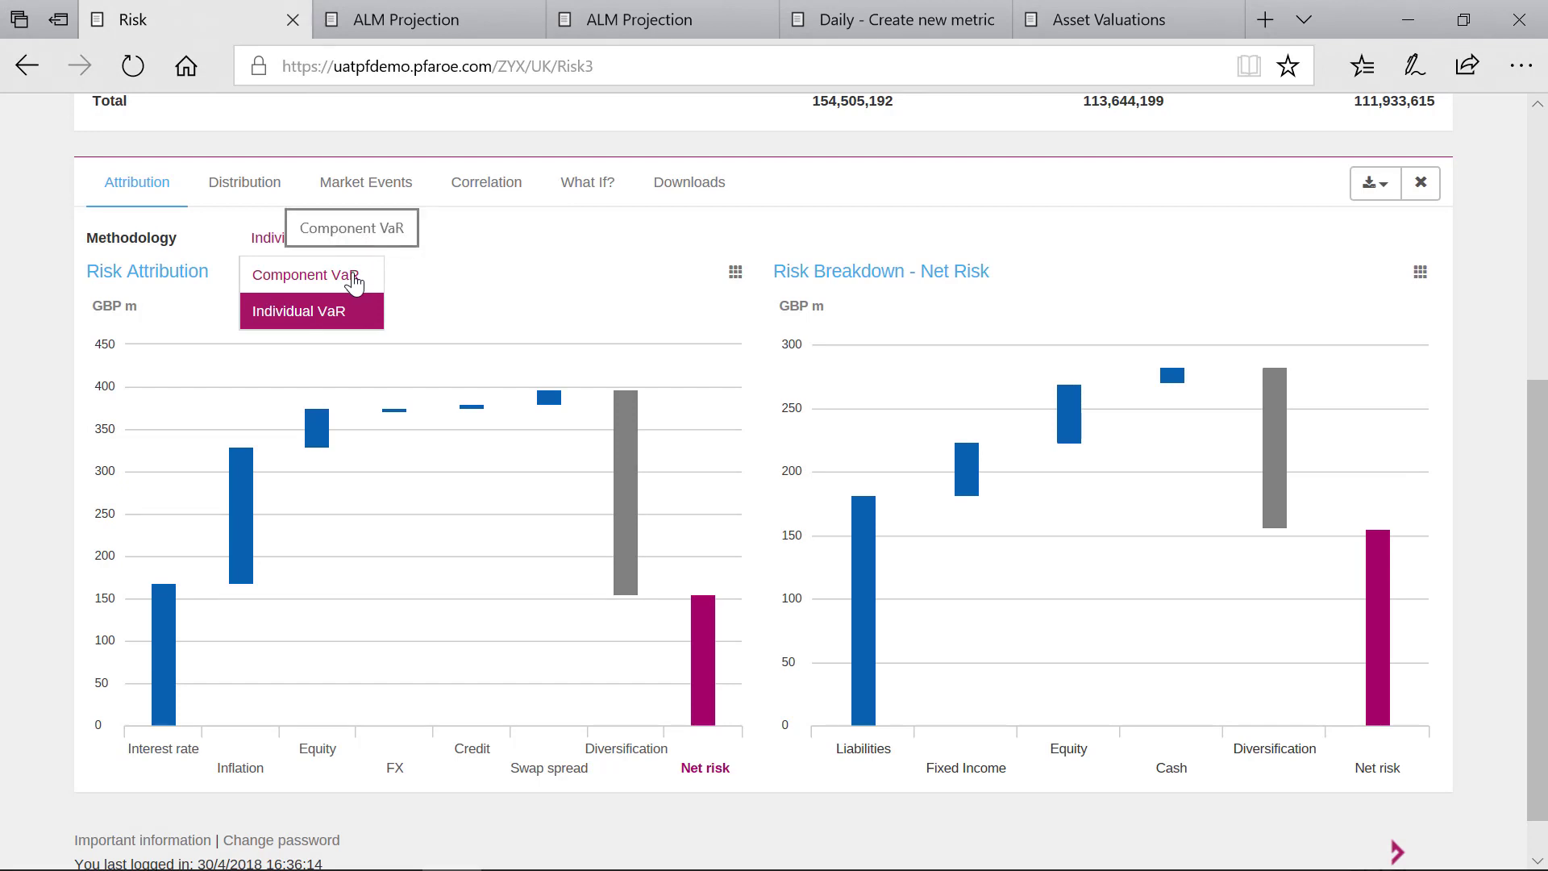
left_click(354, 278)
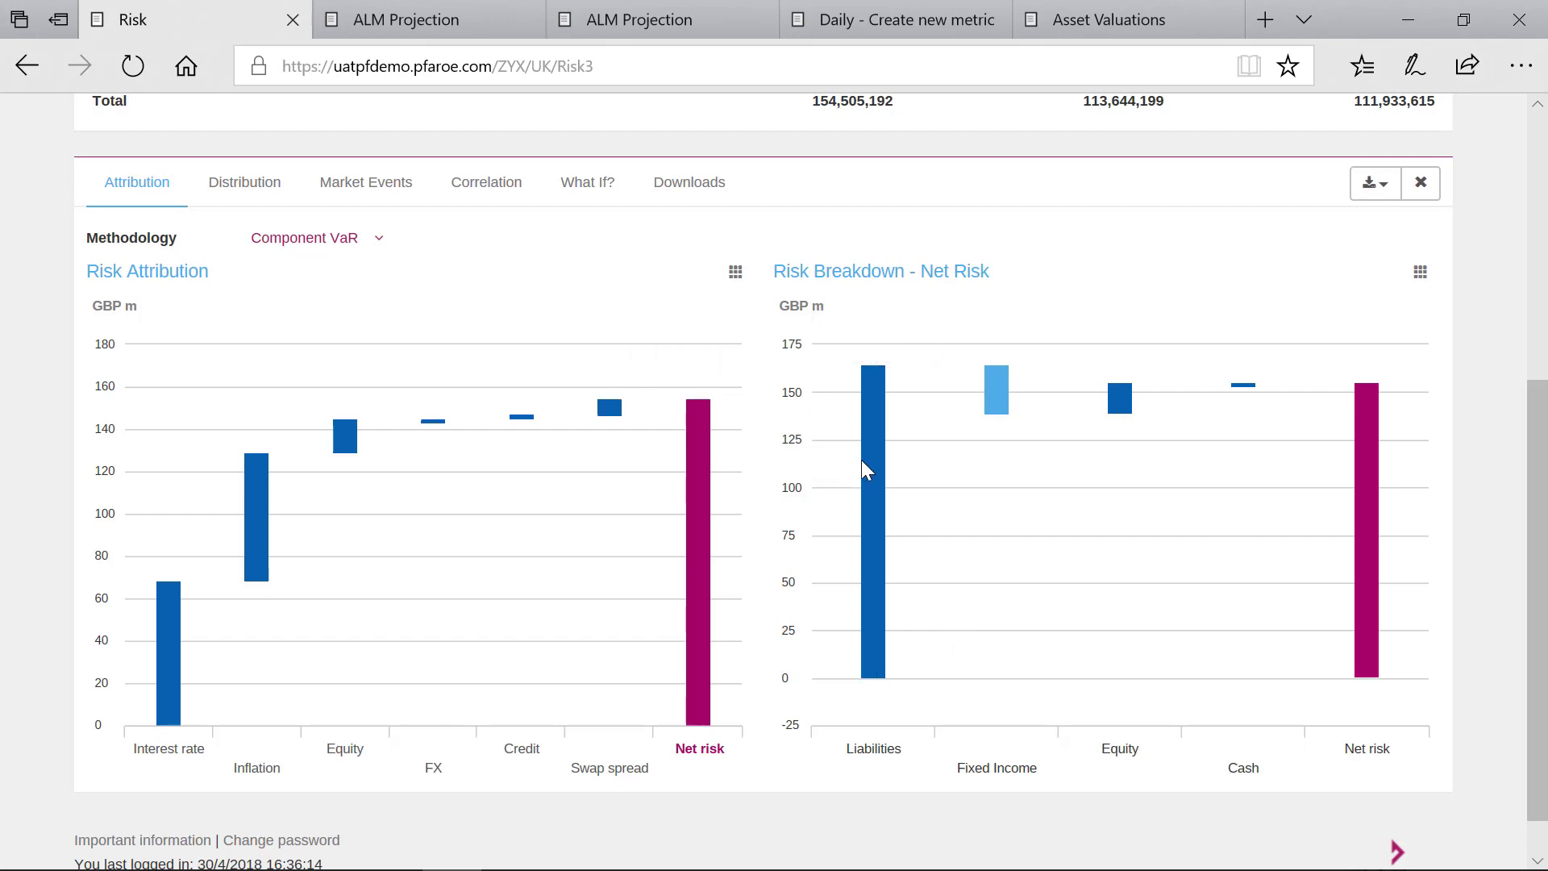
mouse_move(866, 462)
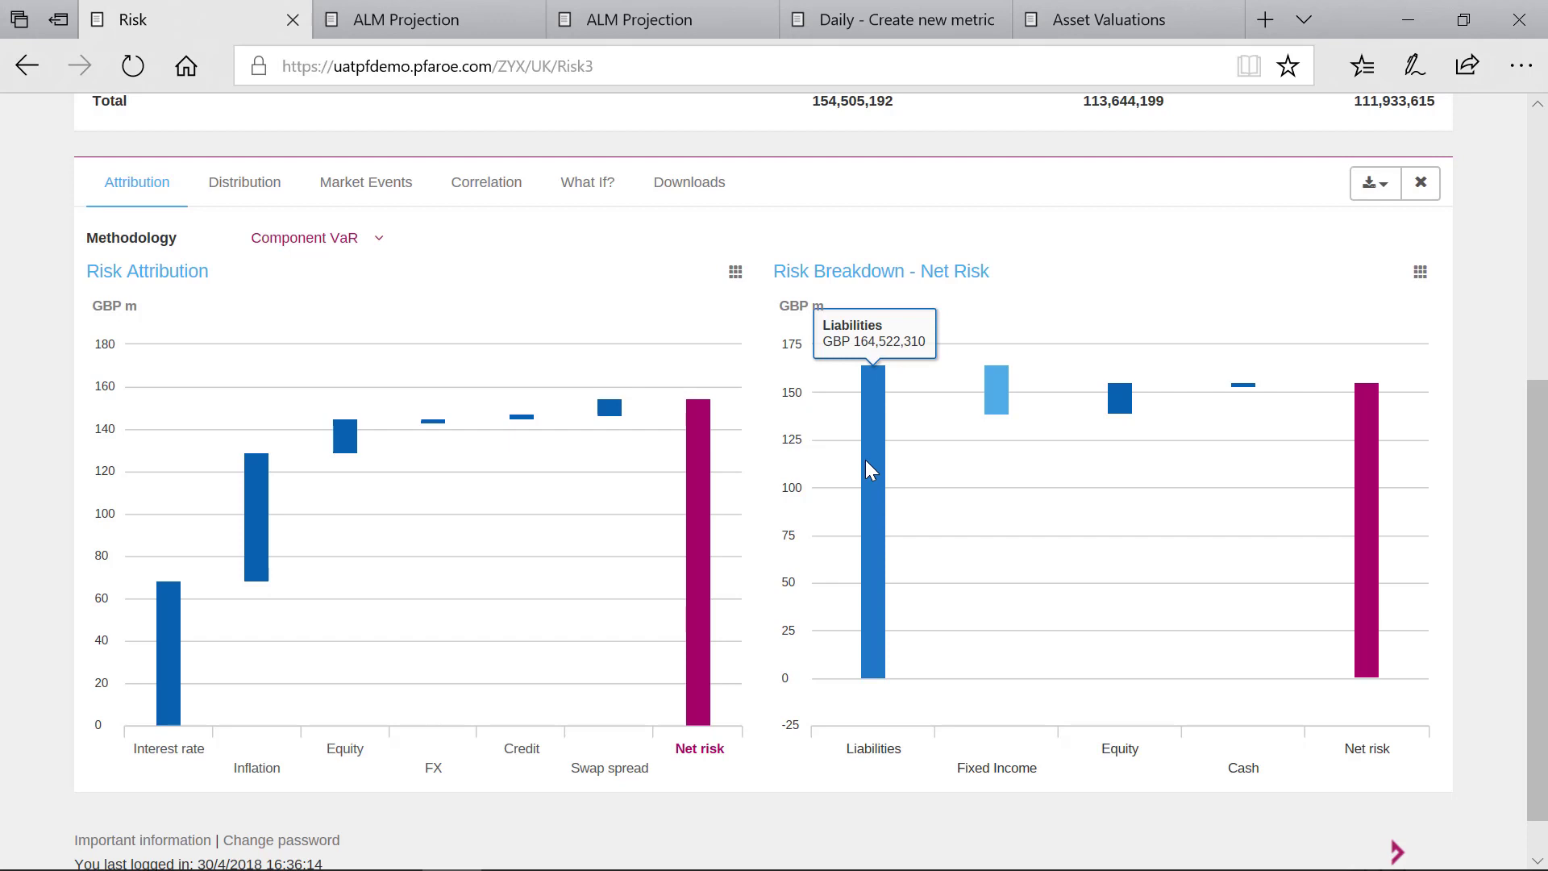
mouse_move(994, 396)
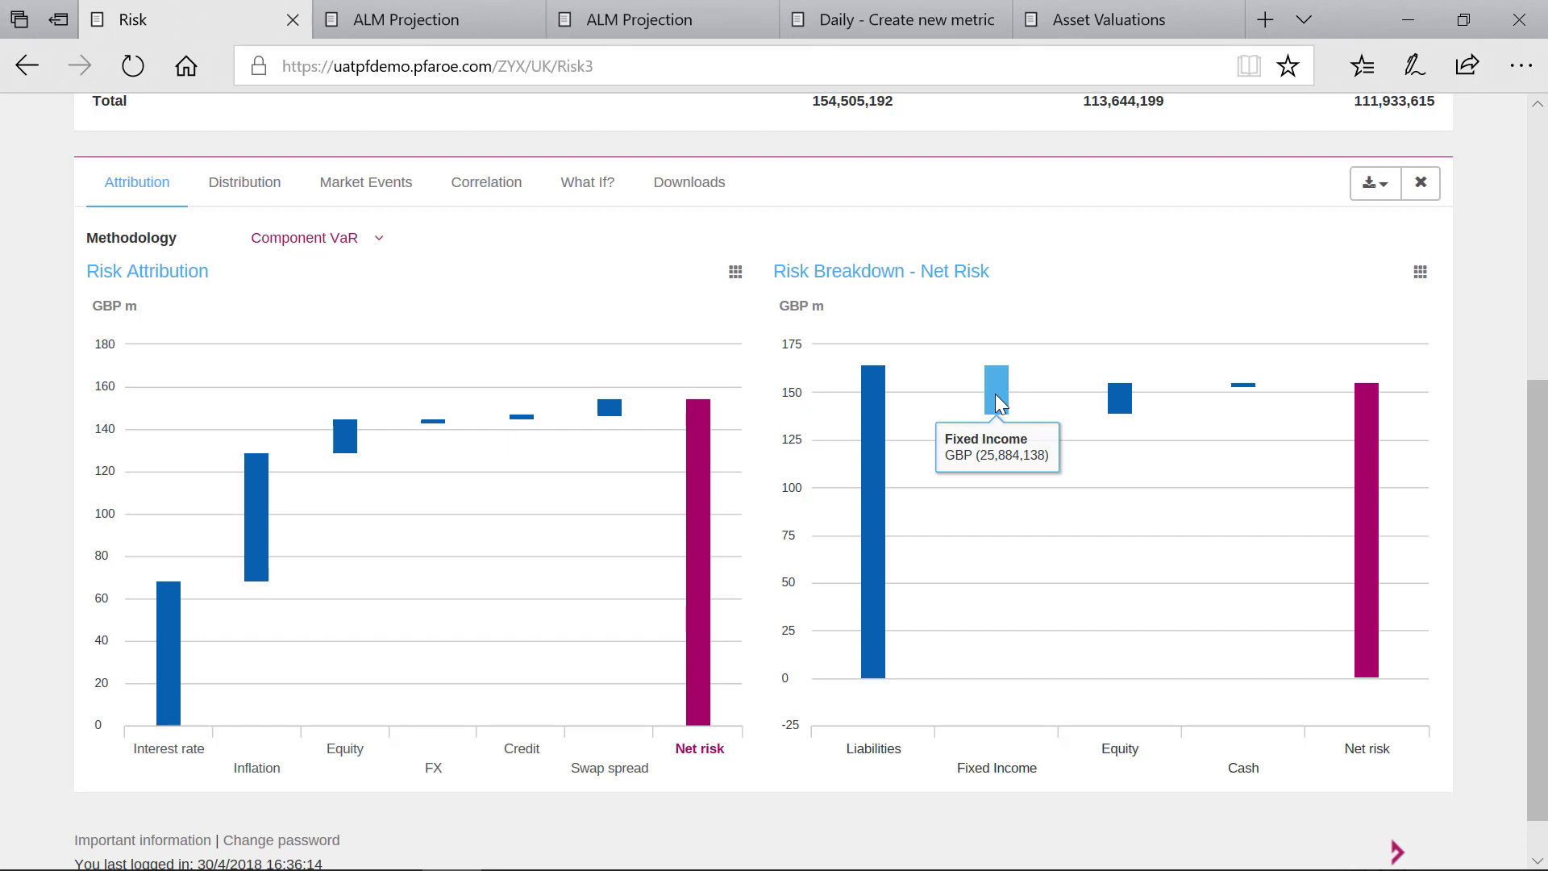
Set the attribution methodology back to Individual VaR and examine the Diversification bar in the net risk breakdown
left_click(355, 257)
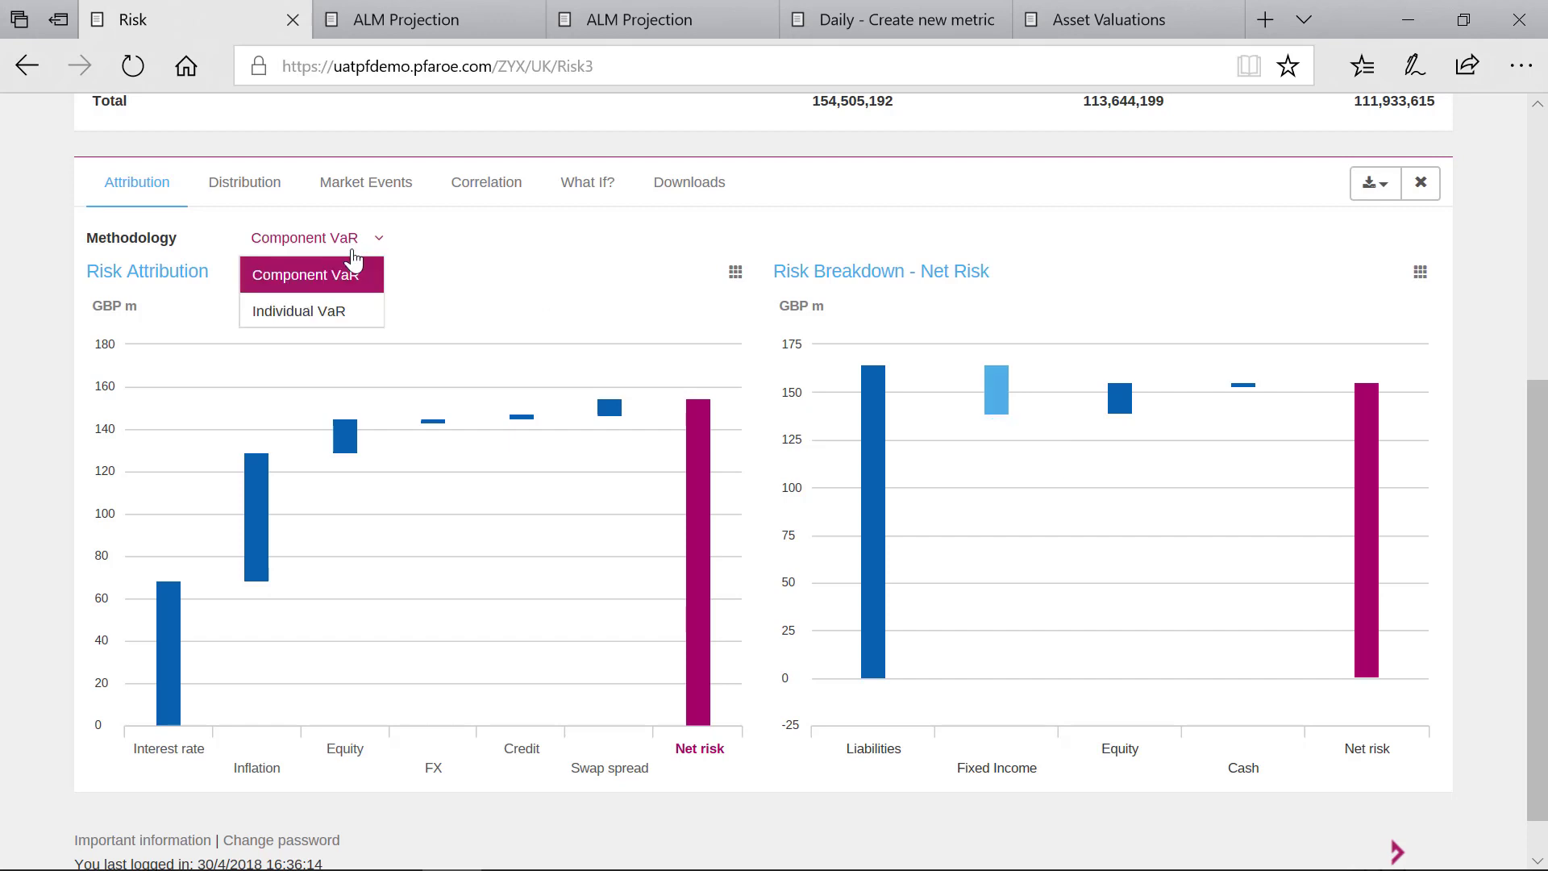
left_click(338, 313)
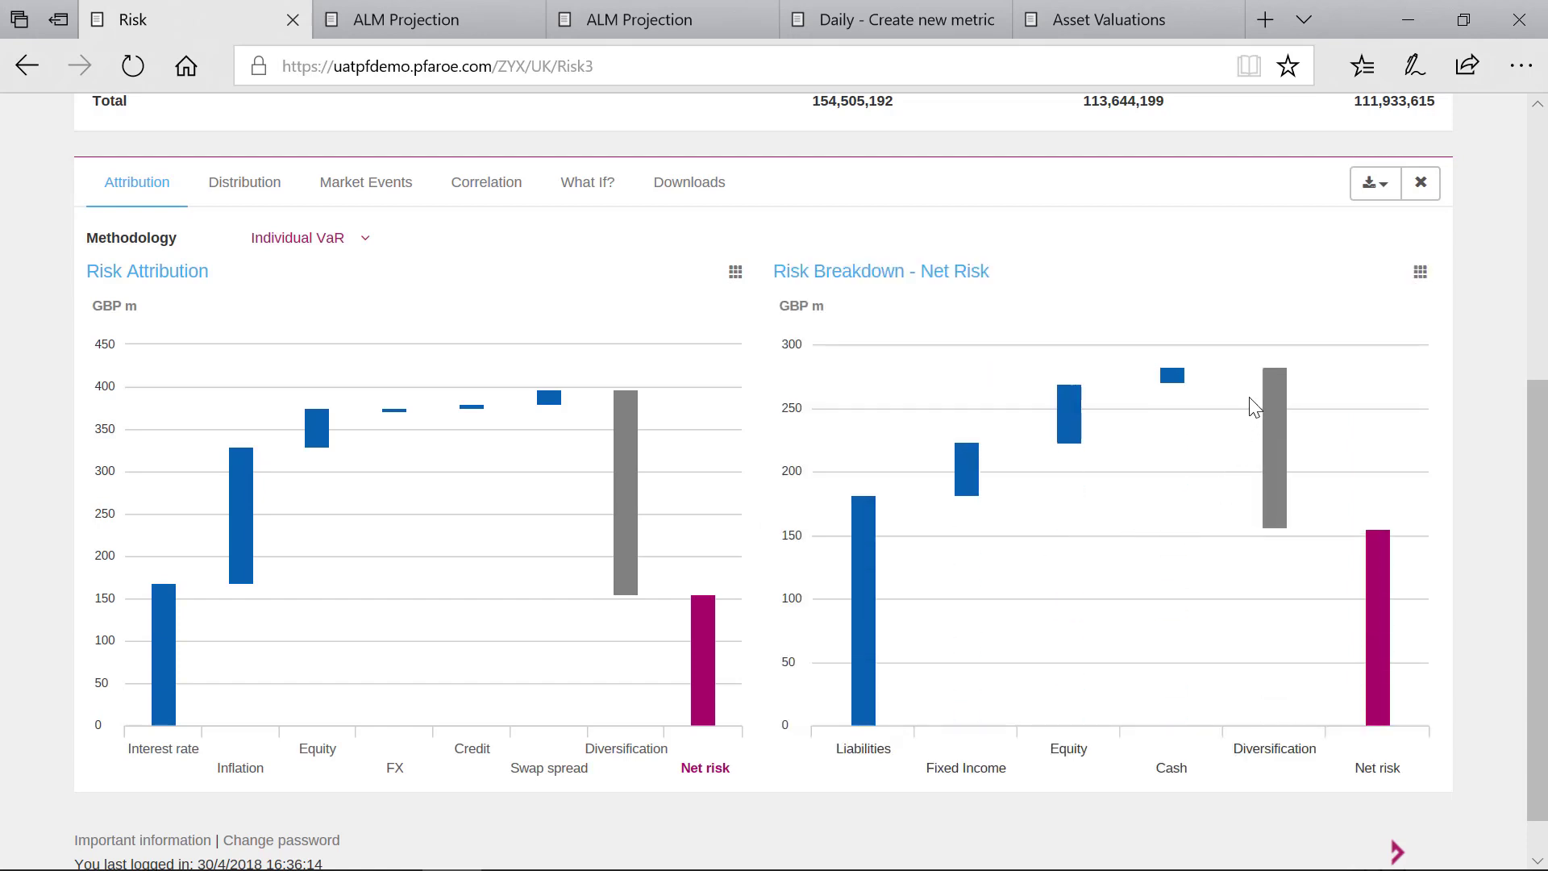
mouse_move(1265, 379)
Run a What If scenario on the unchanged holdings with the methodology set to Individual VaR
left_click(593, 205)
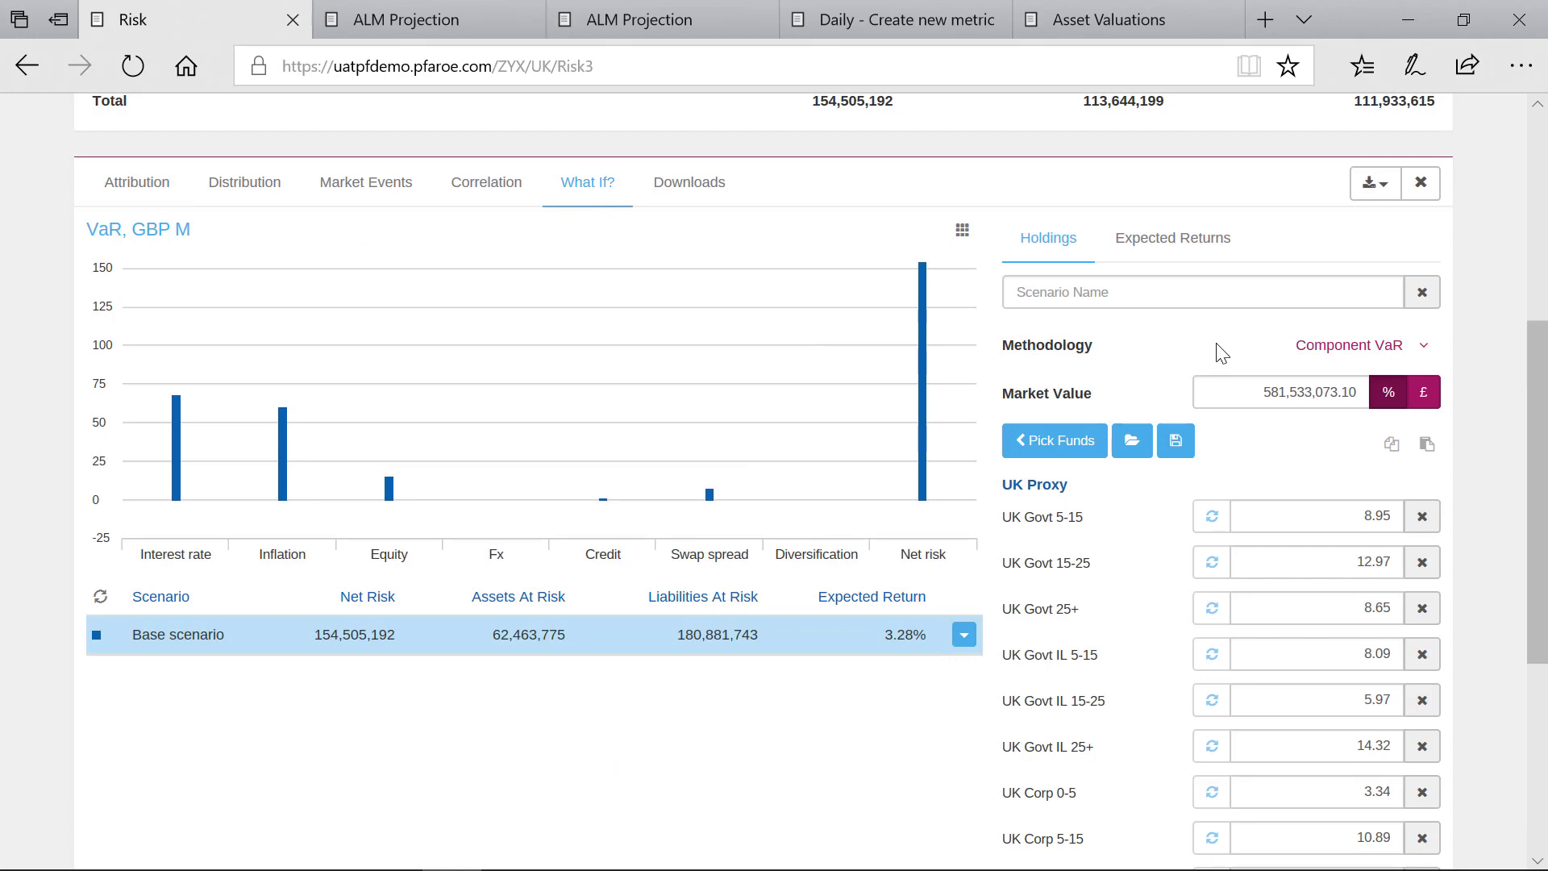
left_click(1422, 349)
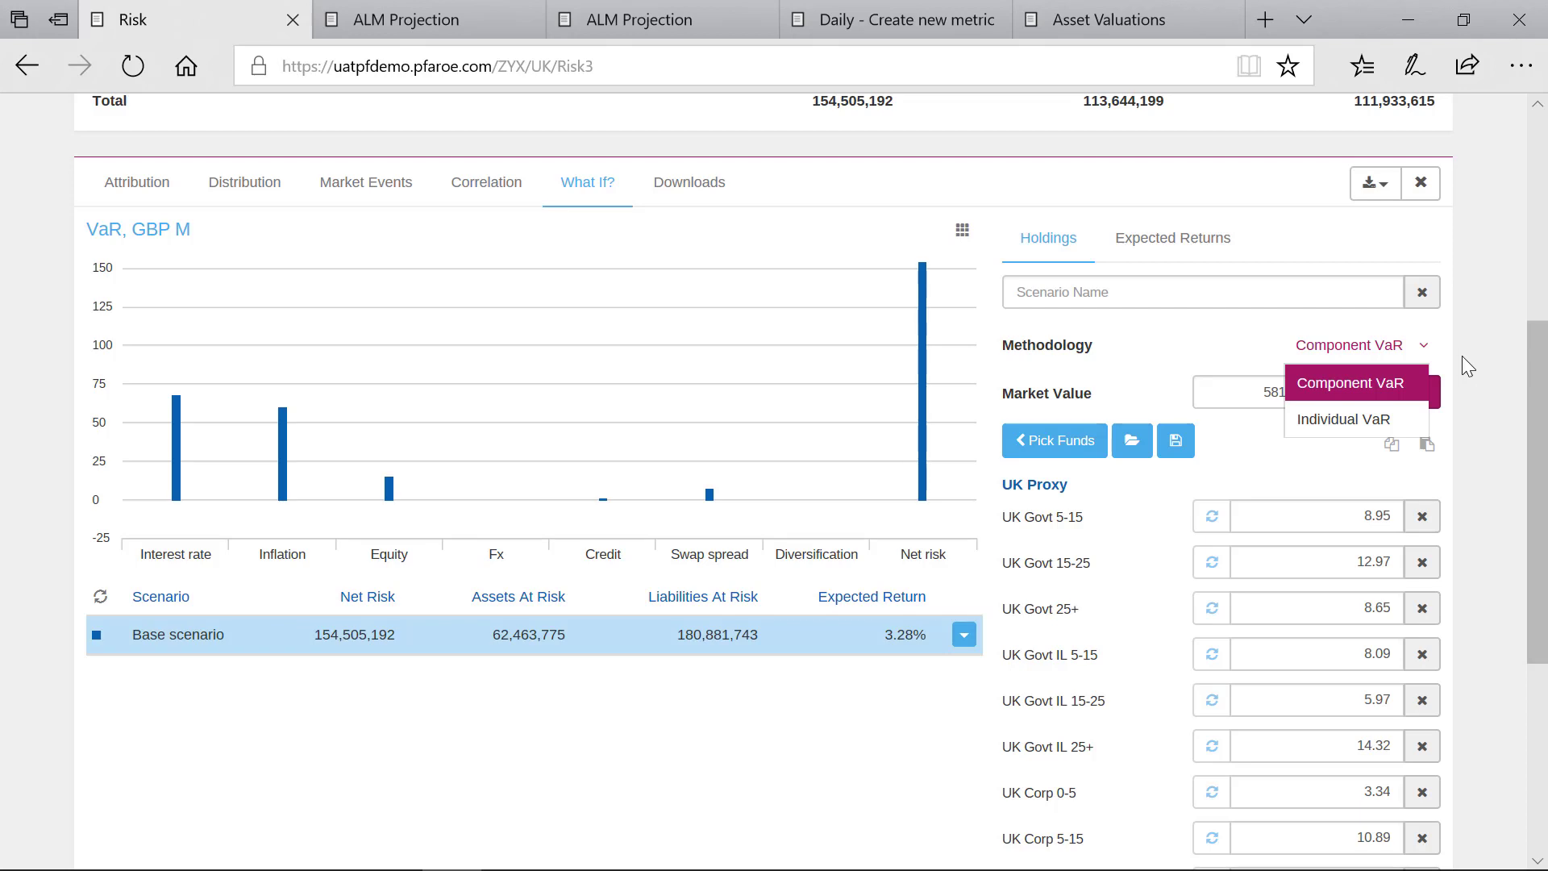
left_click(1436, 347)
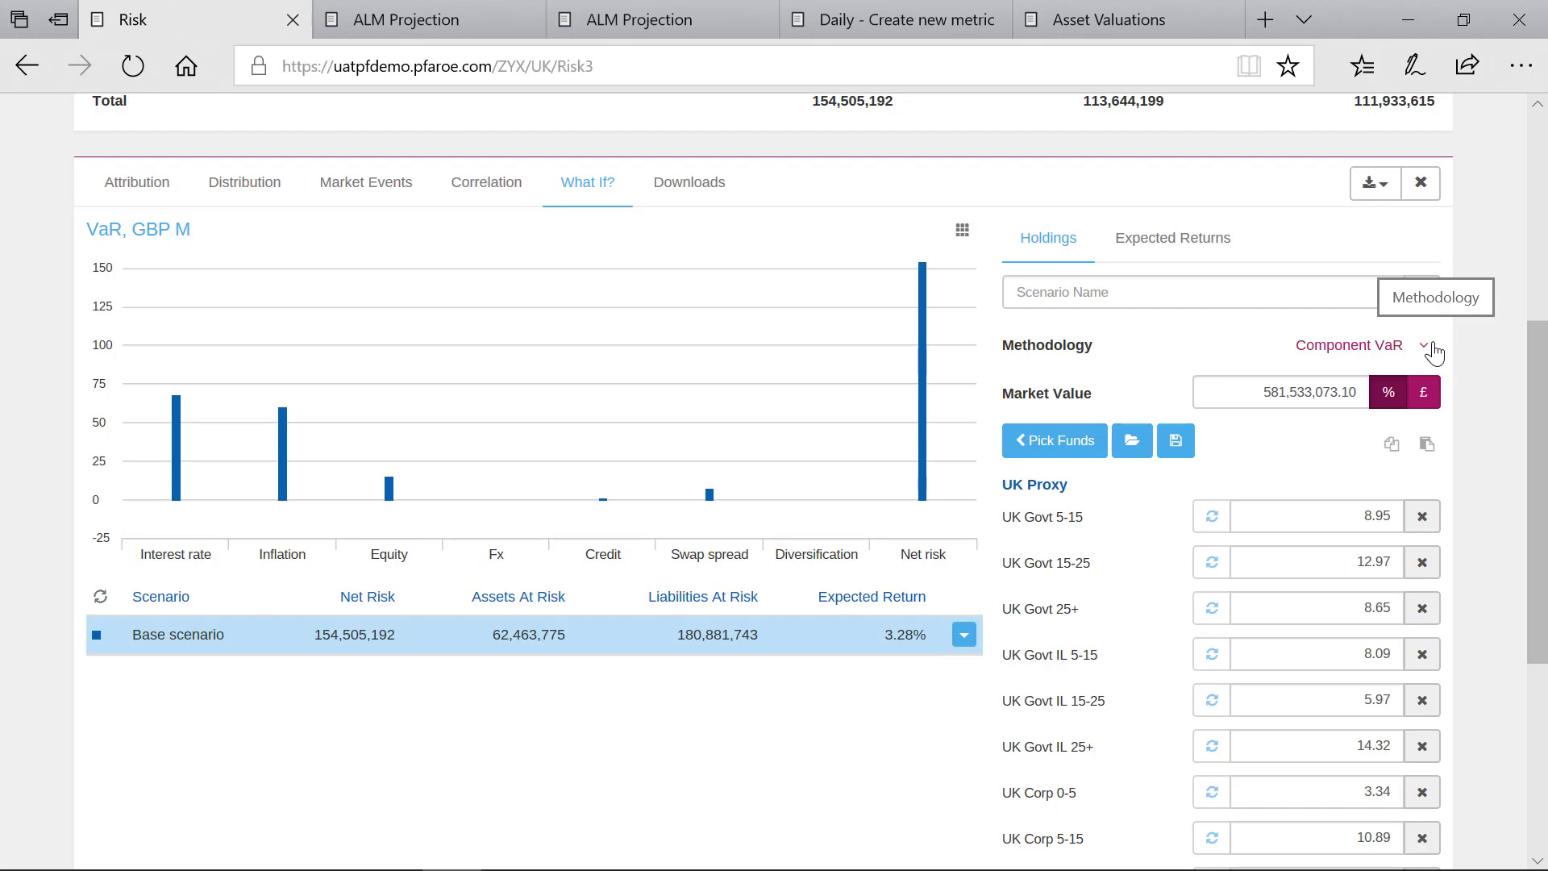
left_click(1435, 350)
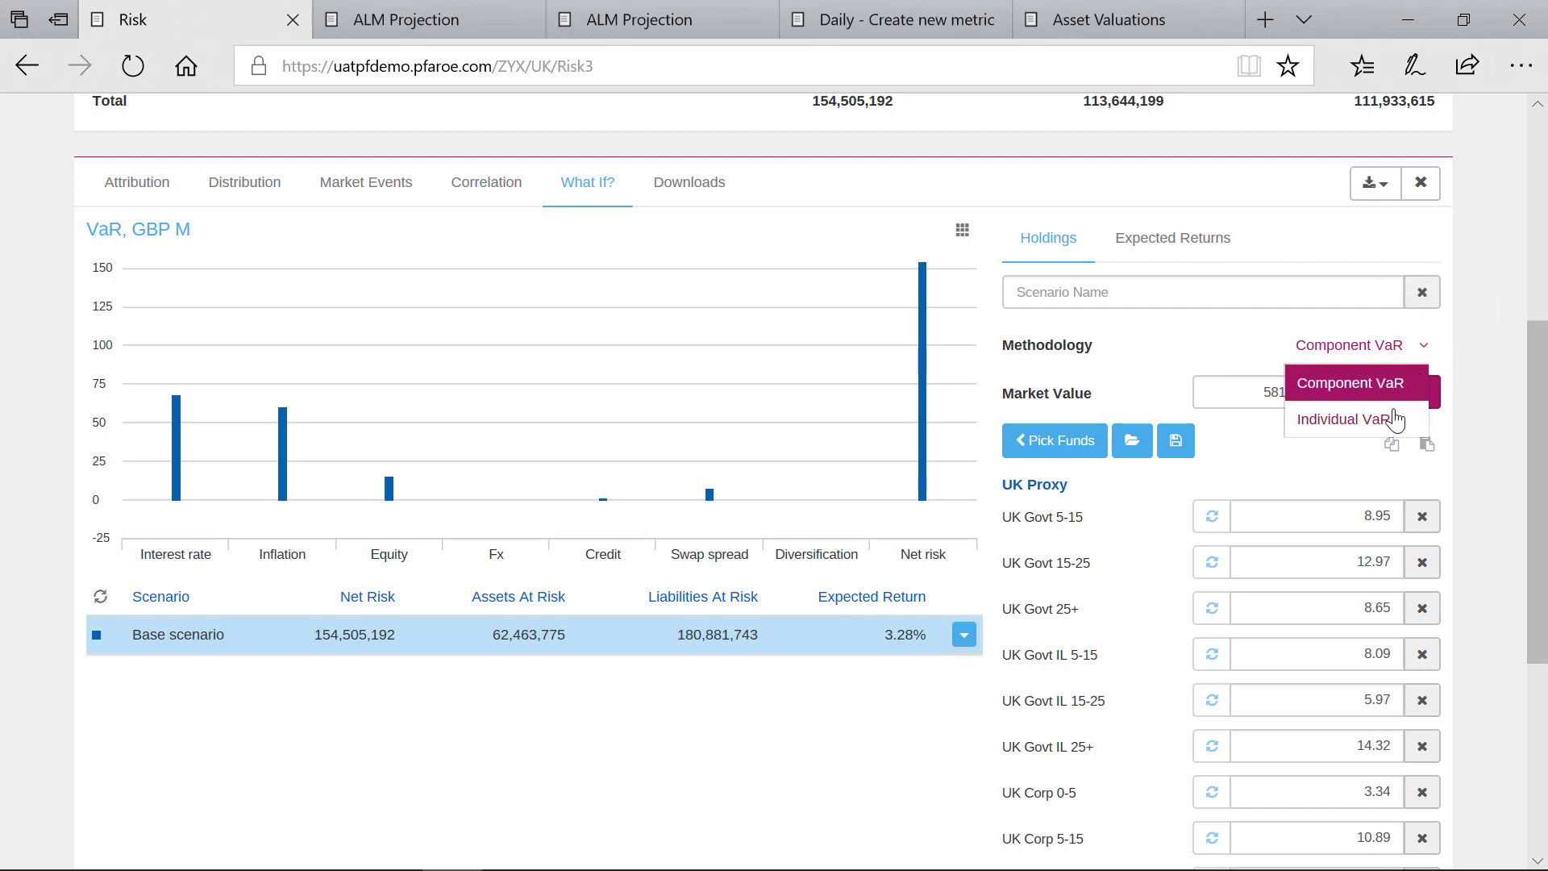
left_click(1300, 423)
scroll(1087, 671, "down", 5)
left_click(1030, 692)
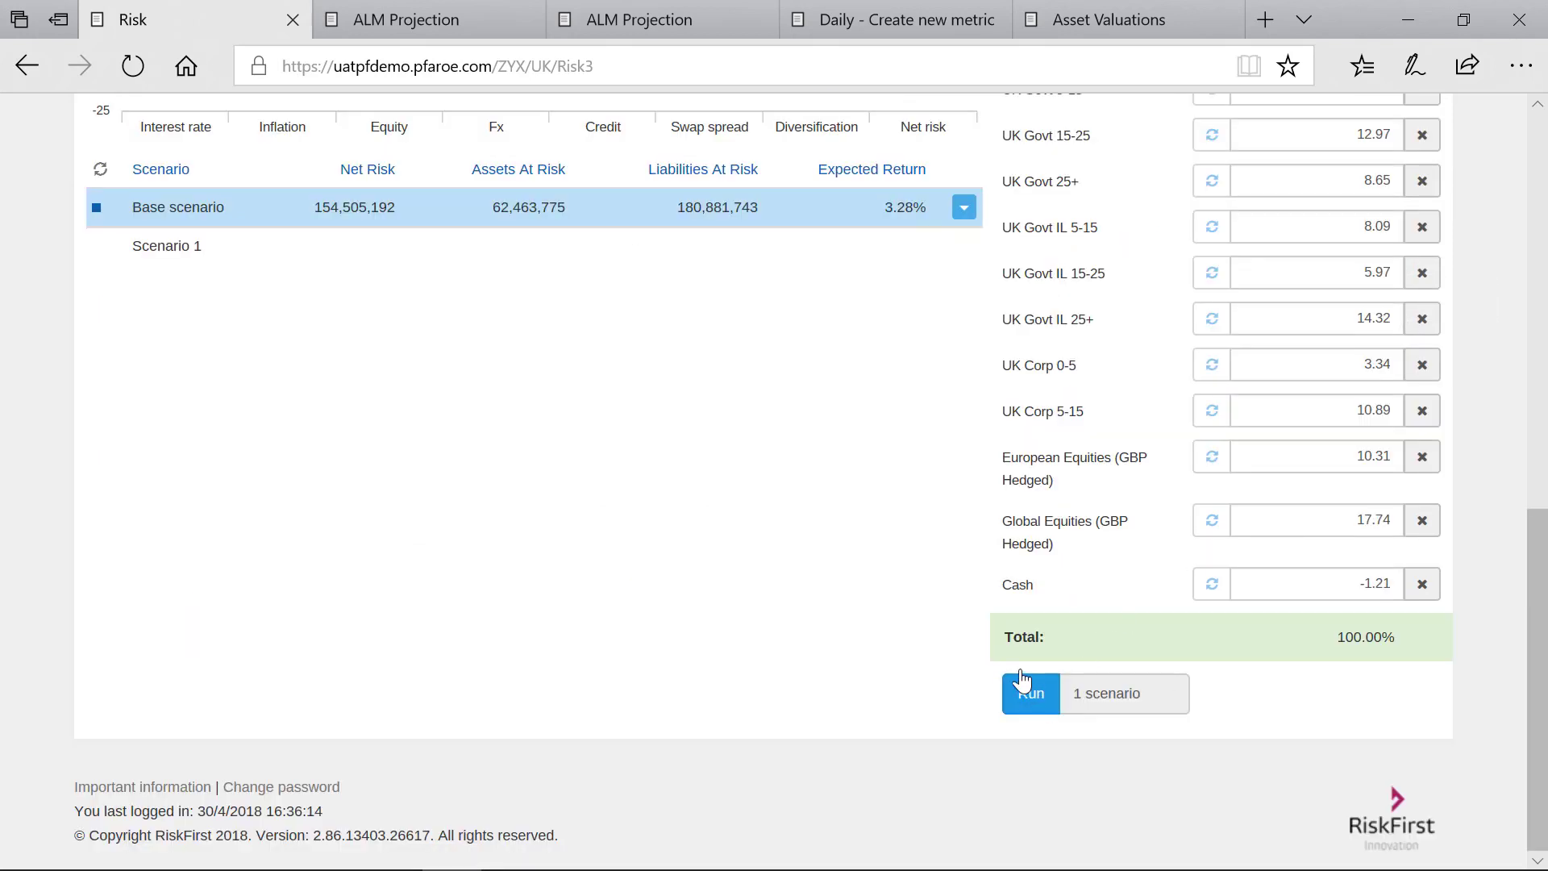
Select Scenario 1 and compare its risk components, including diversification, with the base scenario in the VaR chart
scroll(807, 556, "up", 3)
scroll(810, 605, "up", 2)
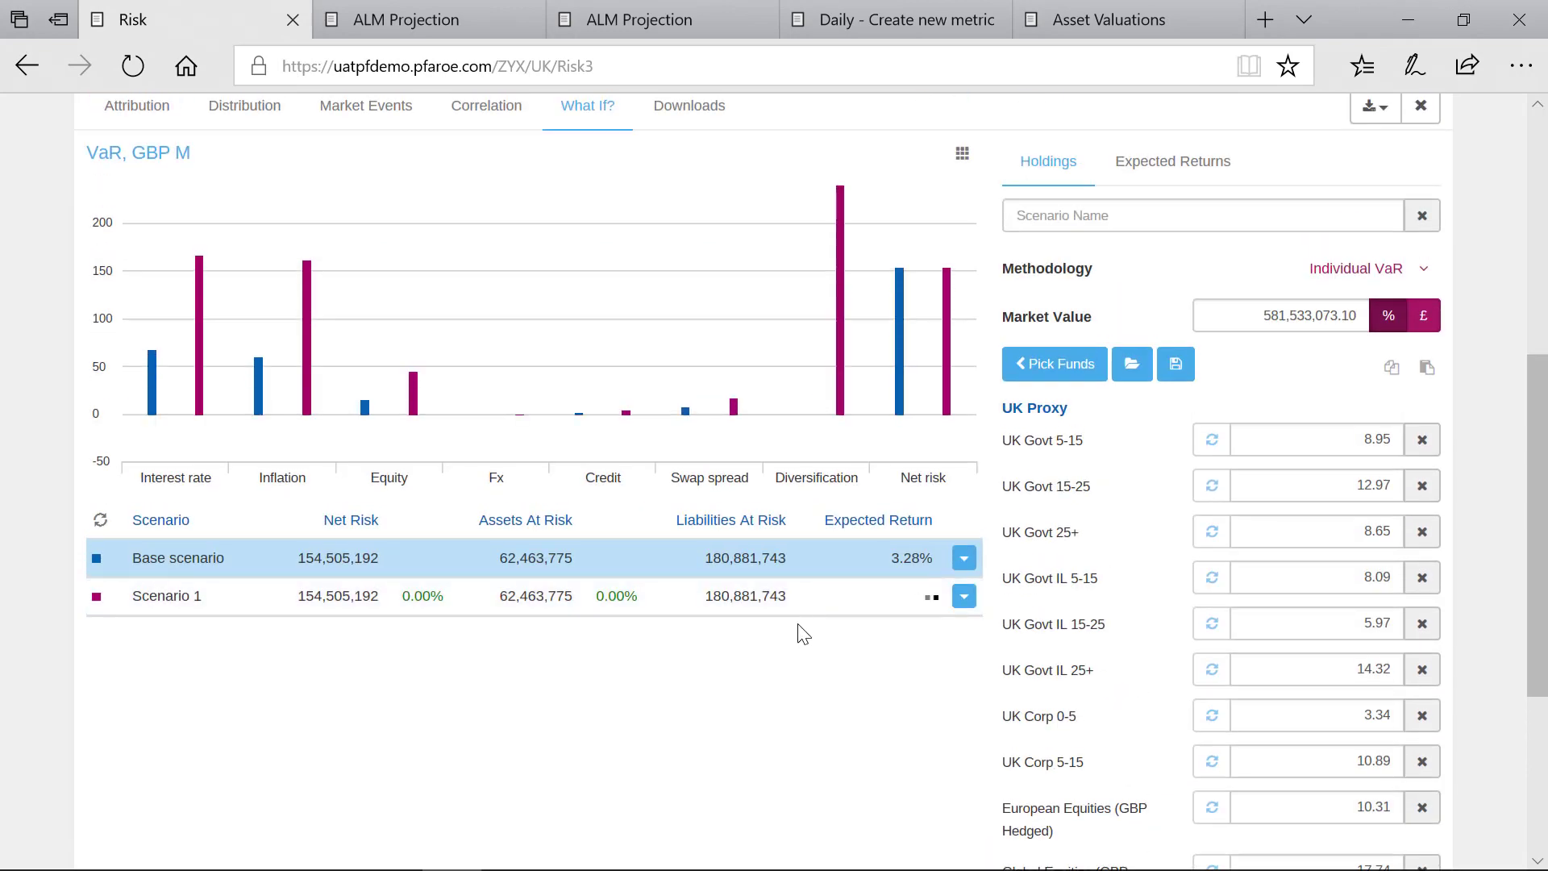
left_click(698, 615)
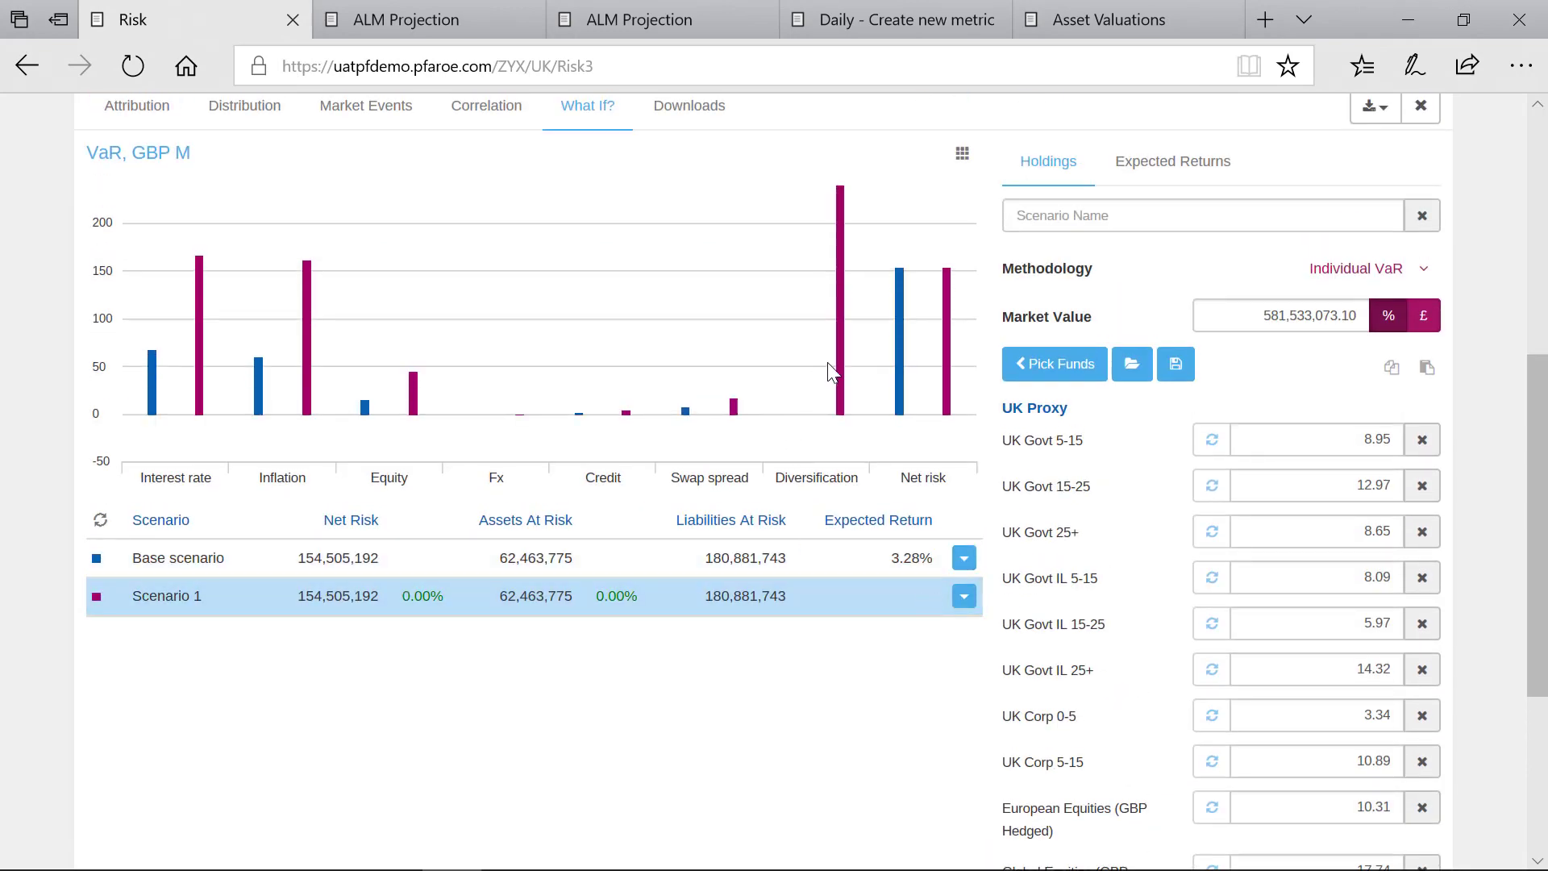
mouse_move(841, 356)
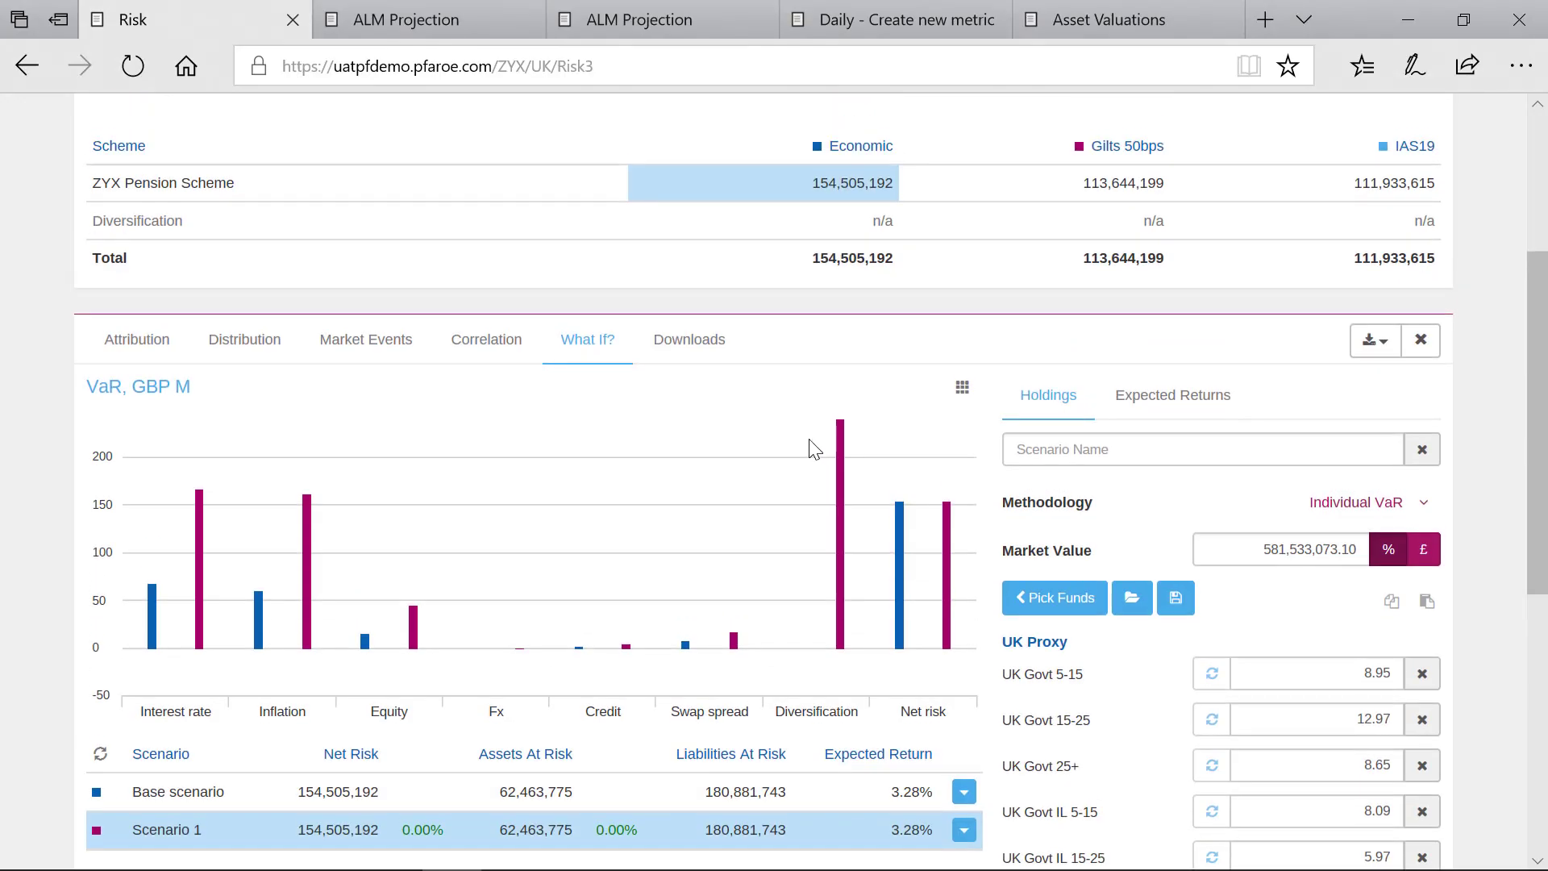
scroll(814, 450, "up", 2)
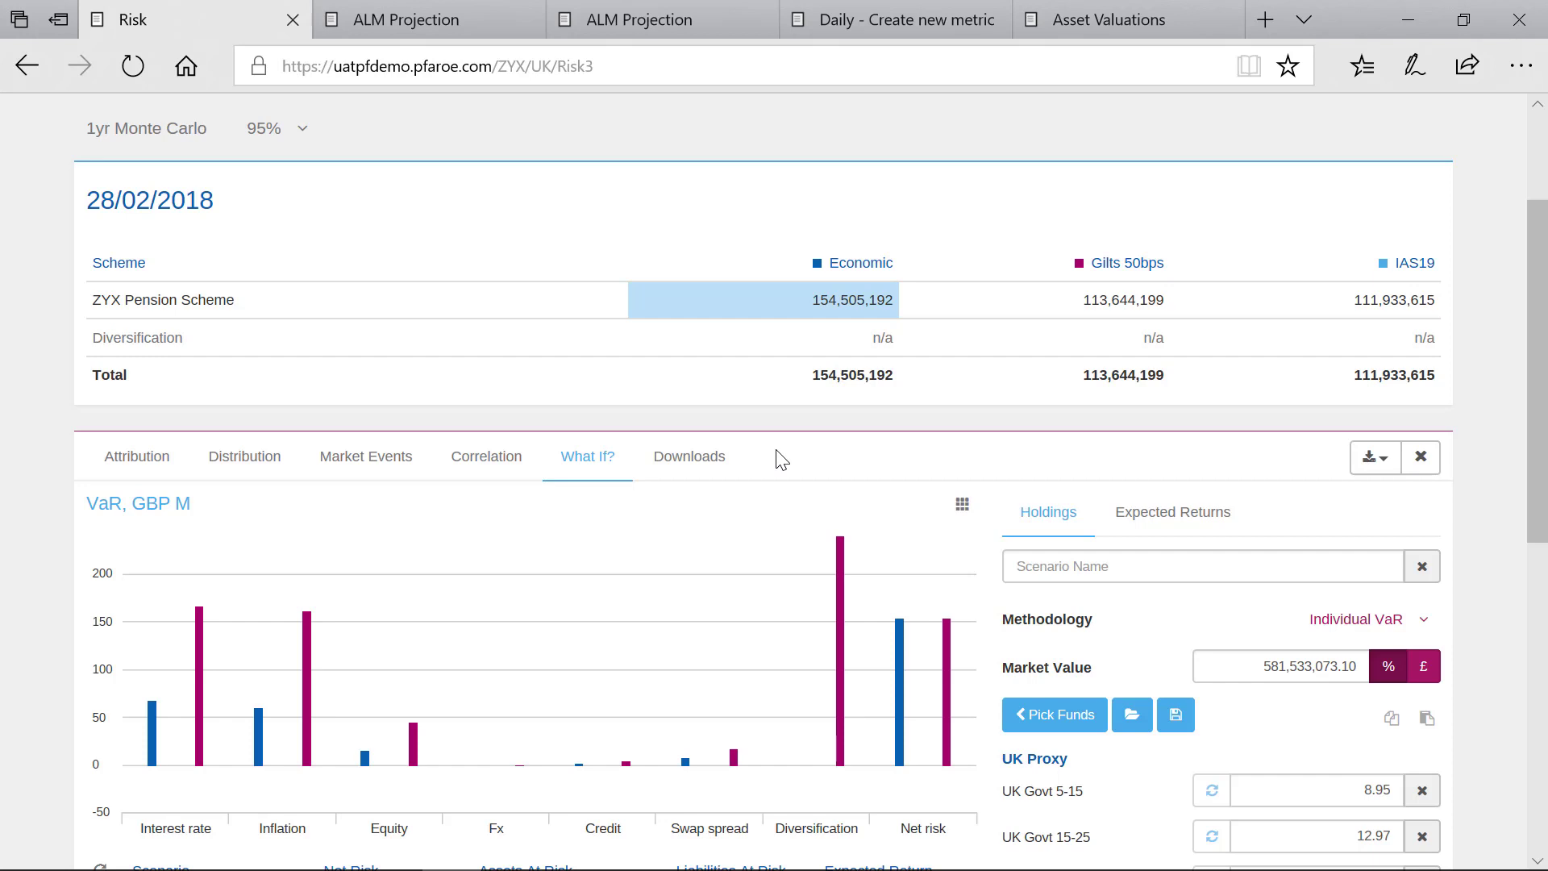
In the first ALM Projection page, set the strategy type to Multi-dimensional Triggers and open its trigger setup
left_click(438, 29)
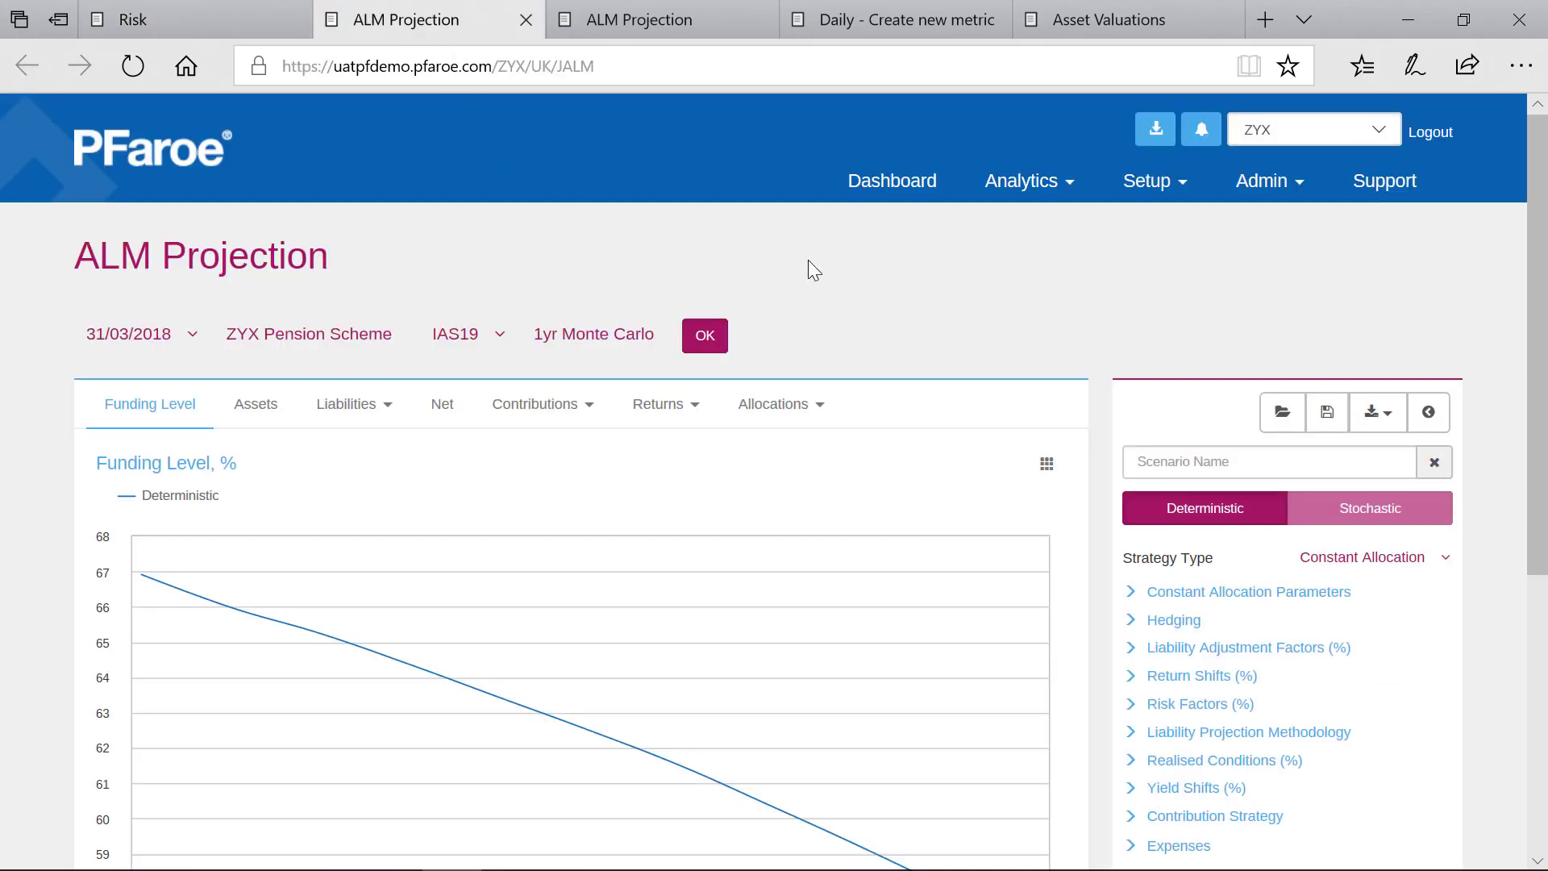
scroll(914, 292, "down", 3)
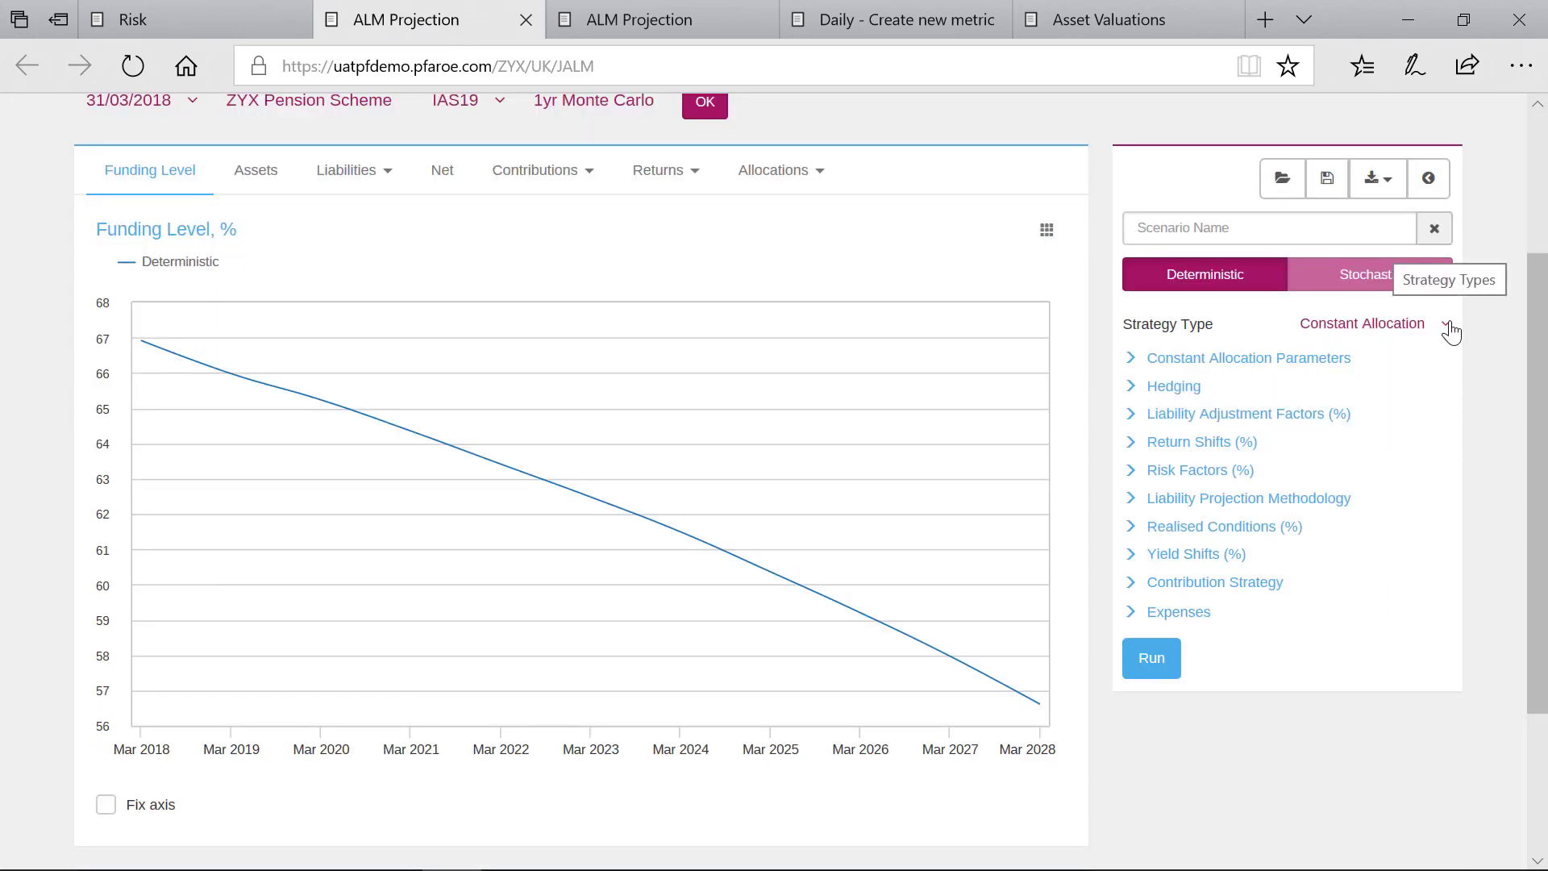
left_click(1448, 326)
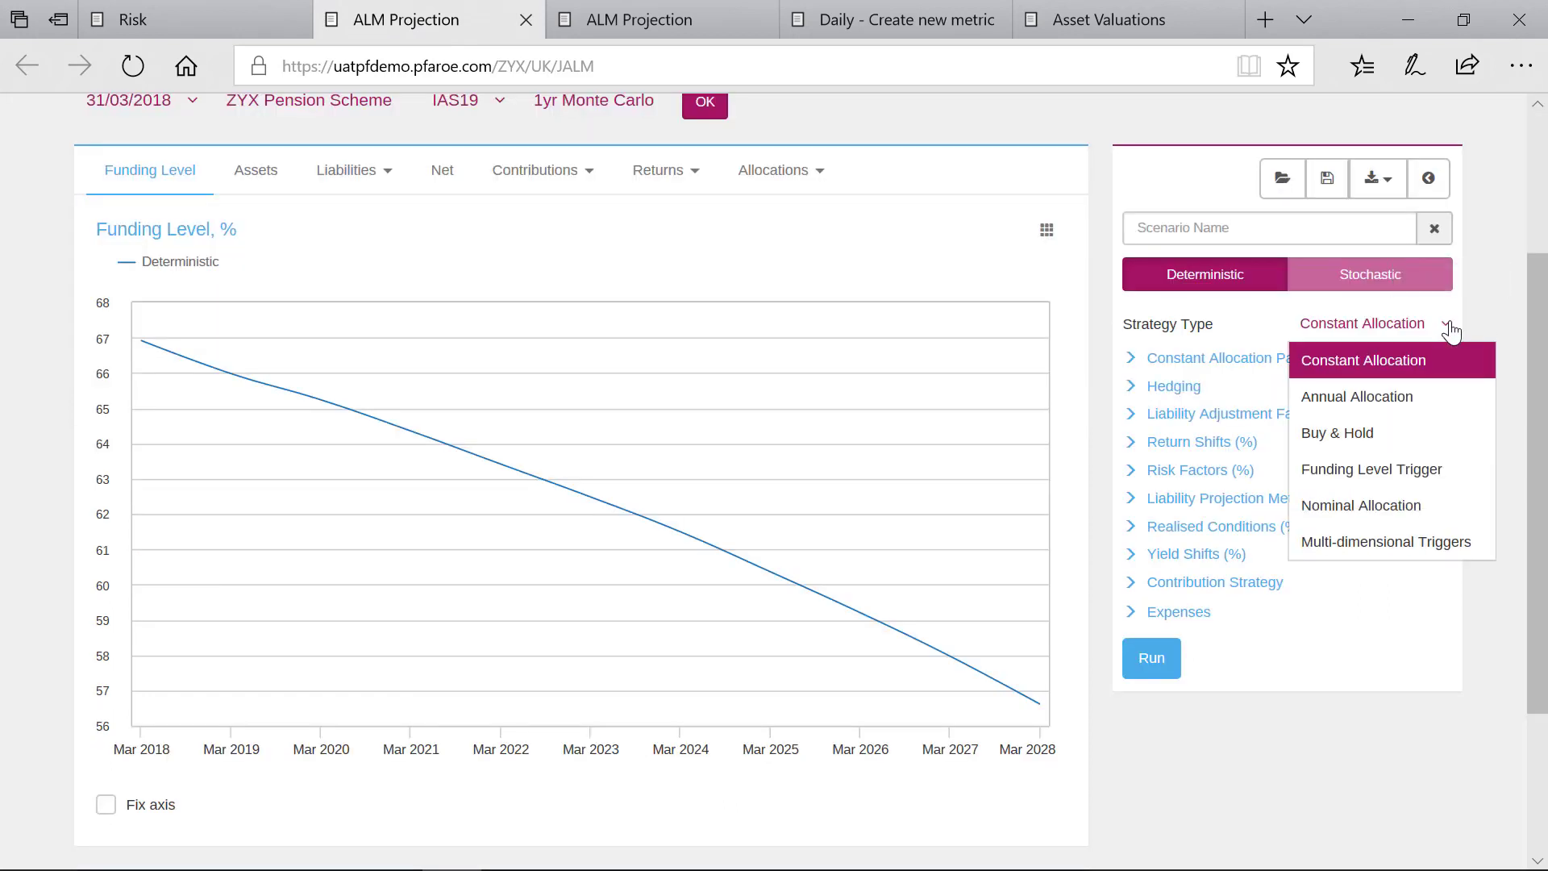
left_click(1421, 541)
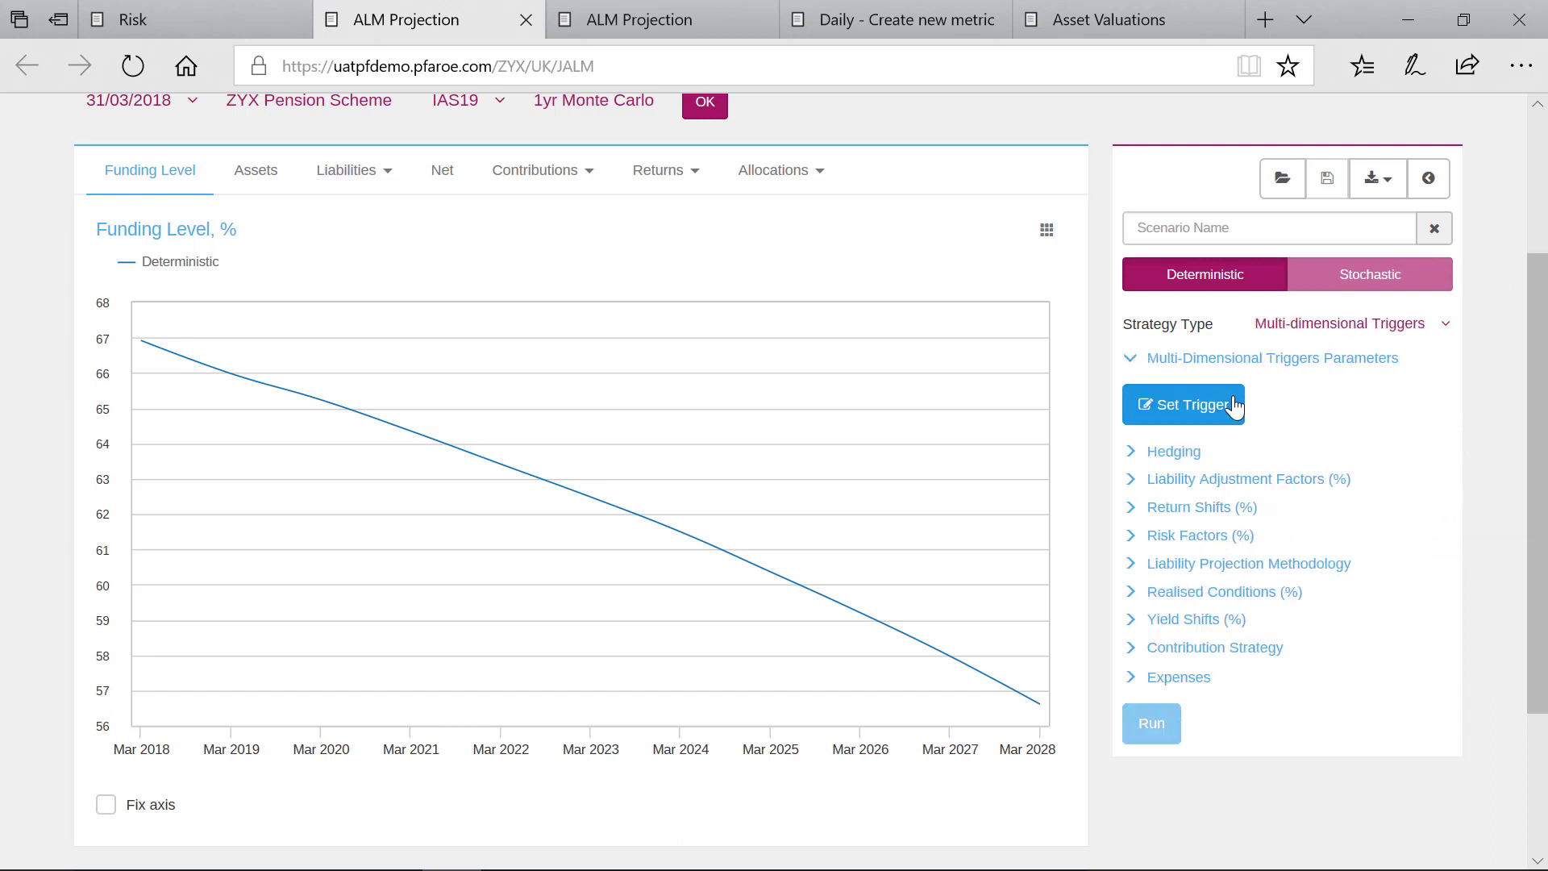
left_click(1226, 409)
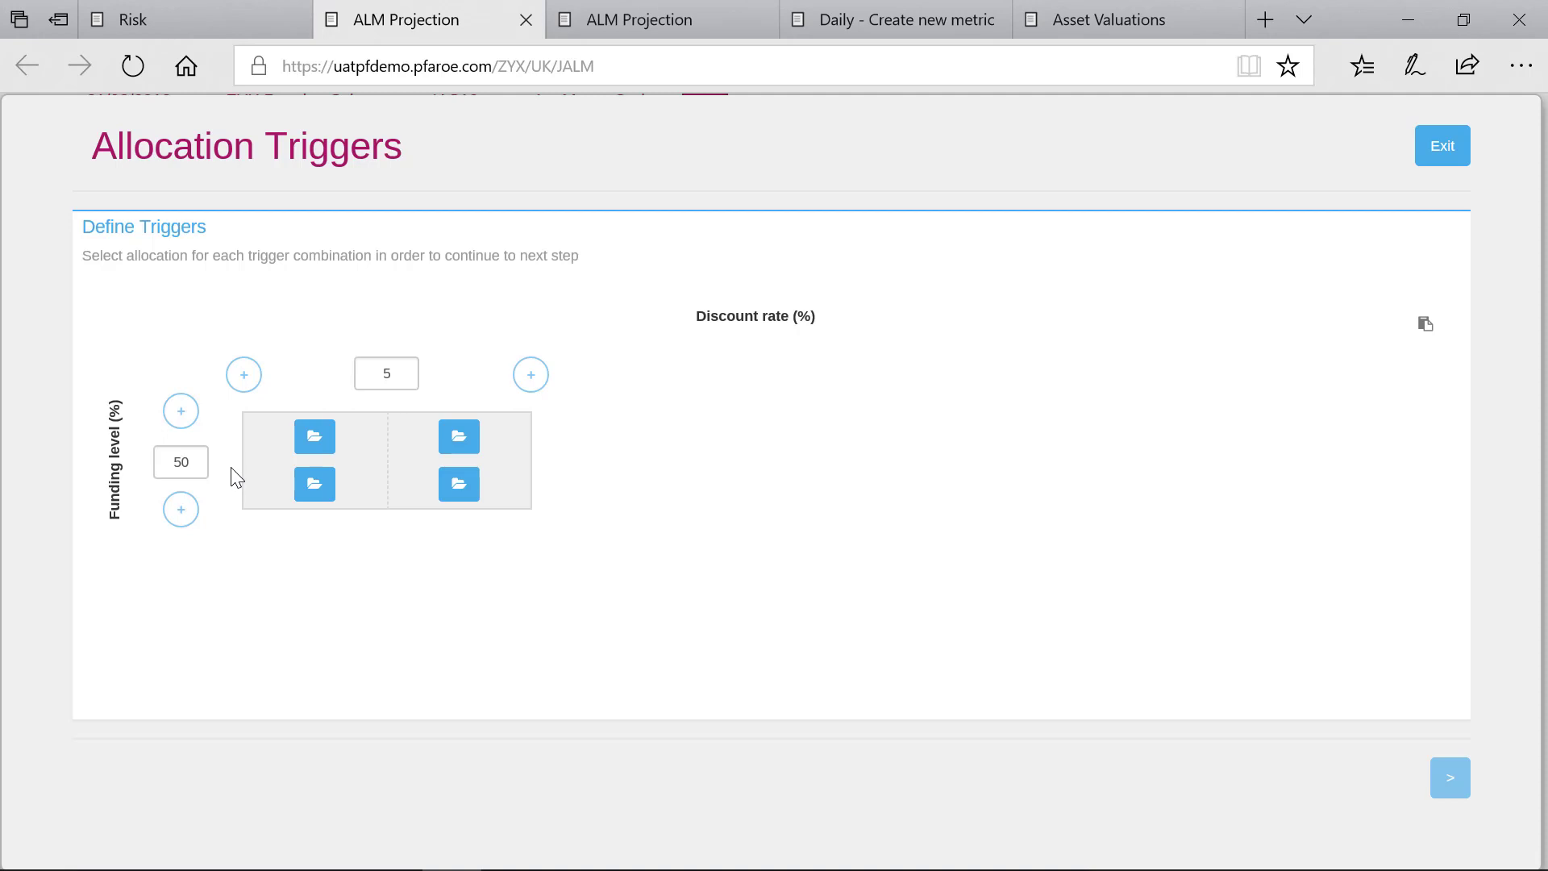
Add three funding level triggers at 51, 52 and 53% below the 50% trigger
mouse_move(221, 464)
left_click(181, 509)
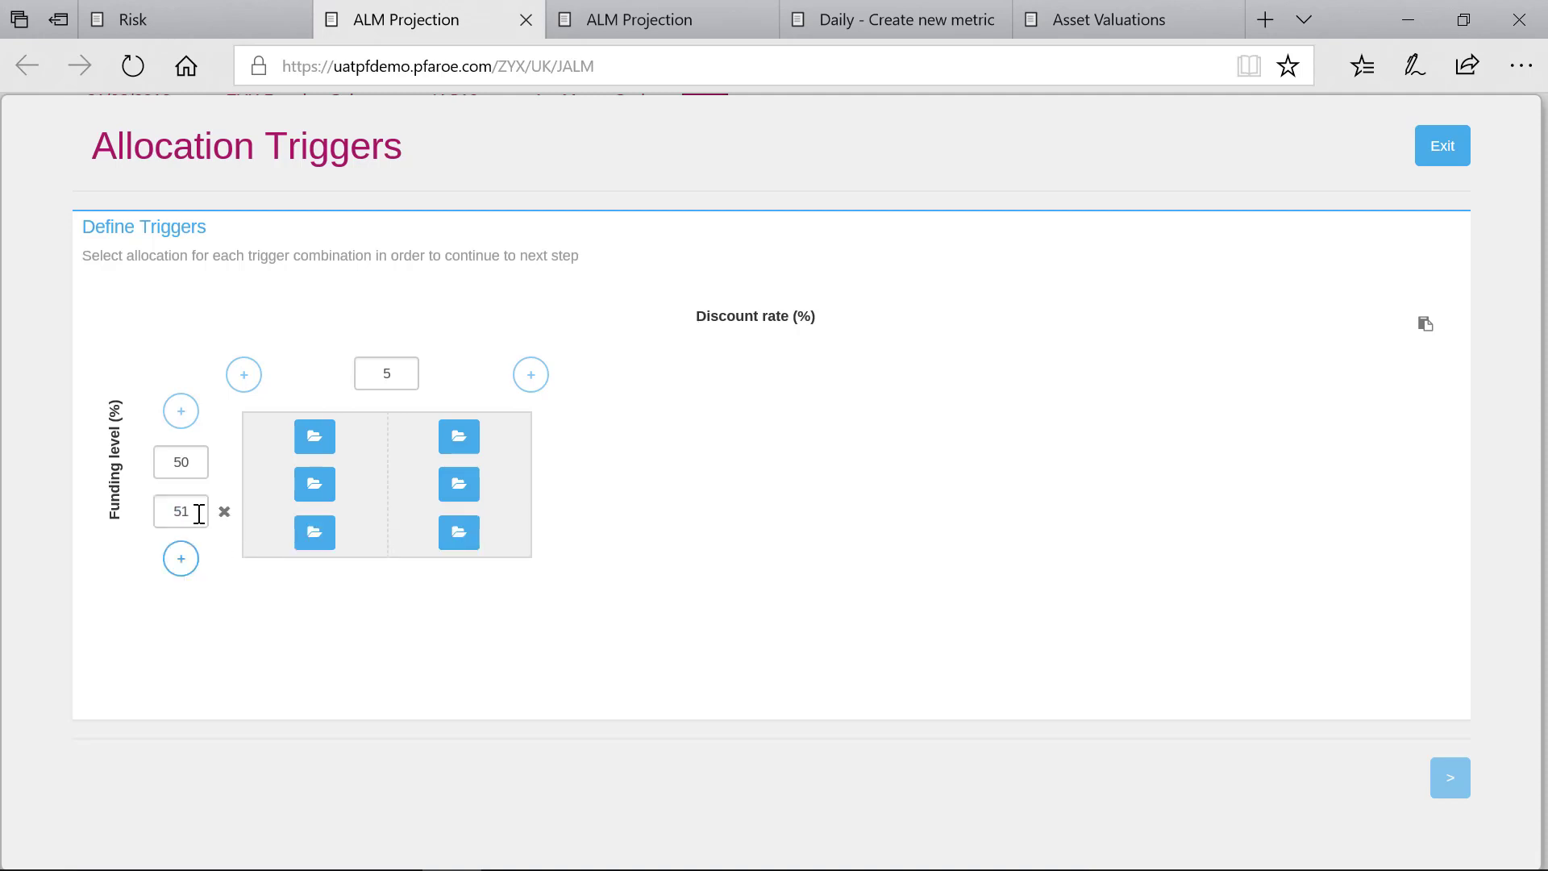
left_click(181, 559)
left_click(182, 609)
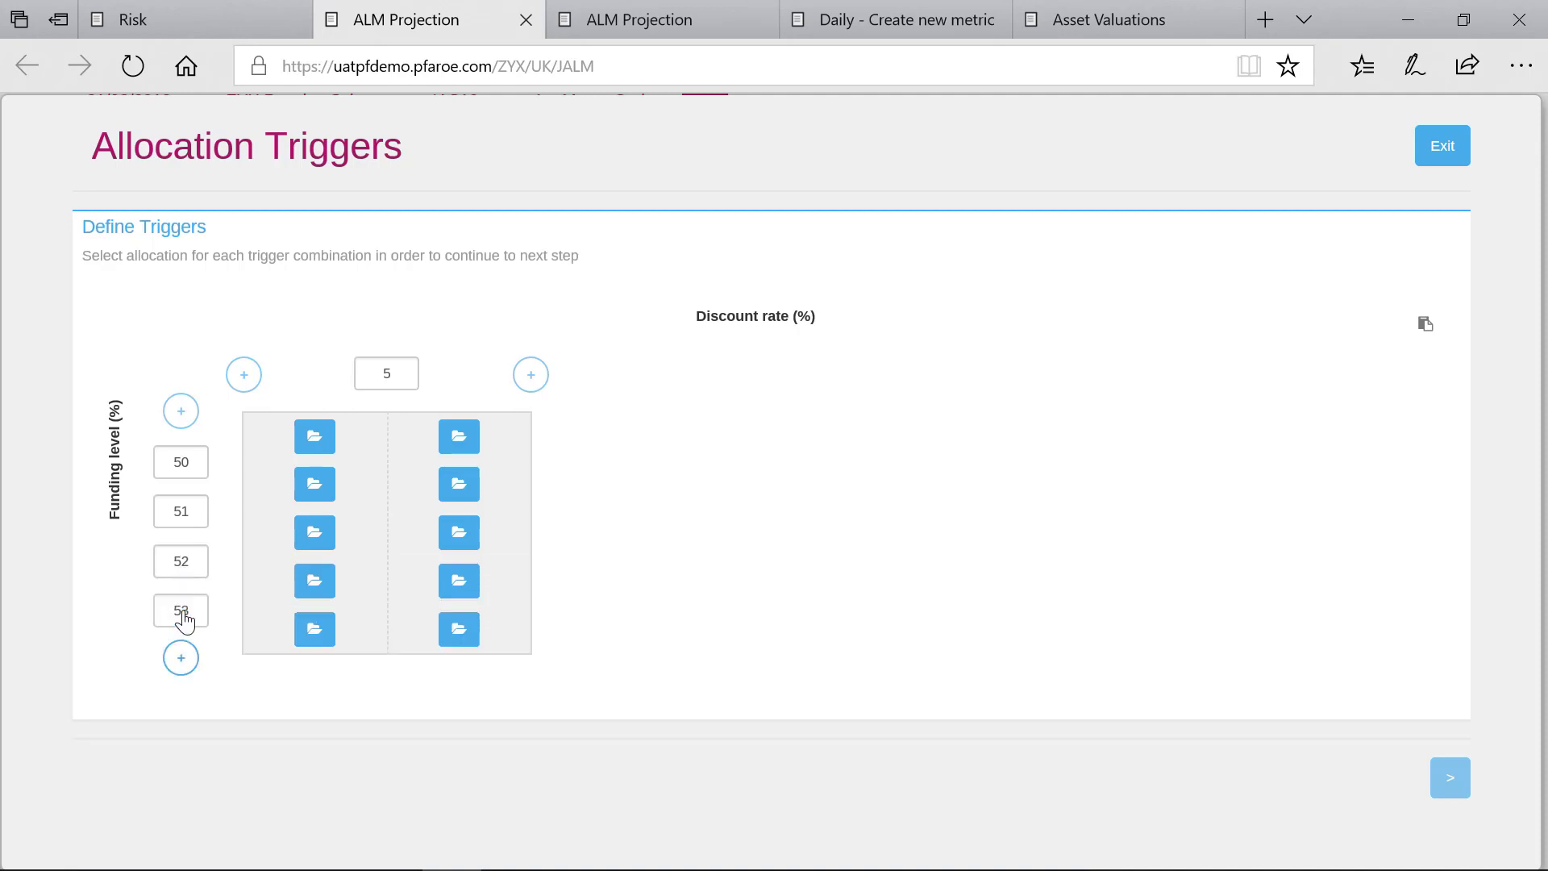
Remove the 53, 52 and 51% funding level triggers from the allocation grid
left_click(223, 613)
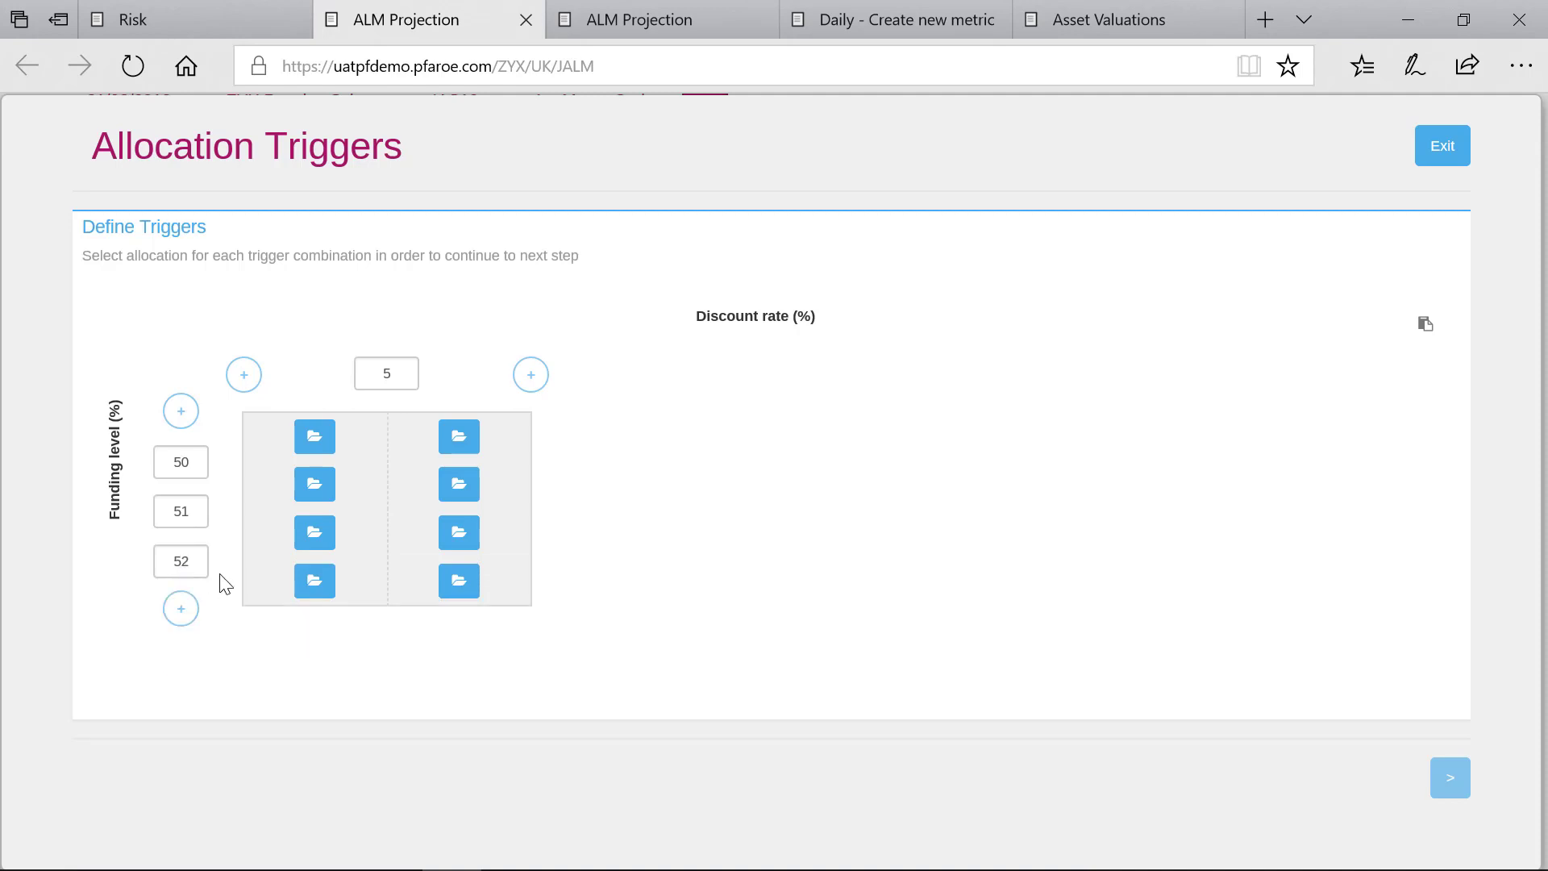
left_click(223, 564)
left_click(224, 513)
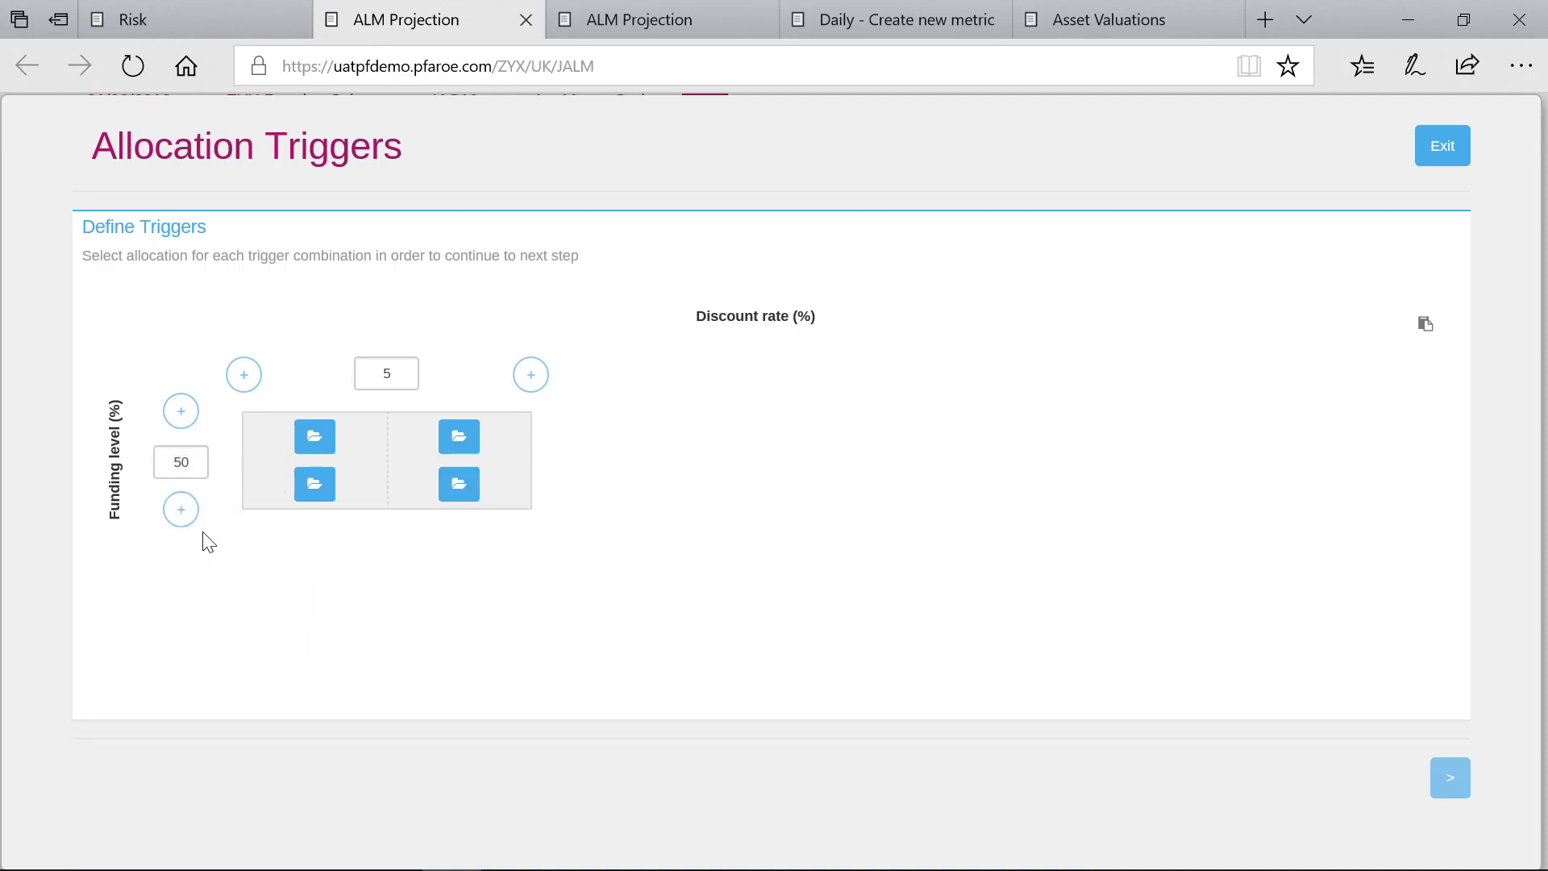
Add further discount rate triggers after the 5% one and download the matrix template for pasting triggers from Excel
left_click(538, 377)
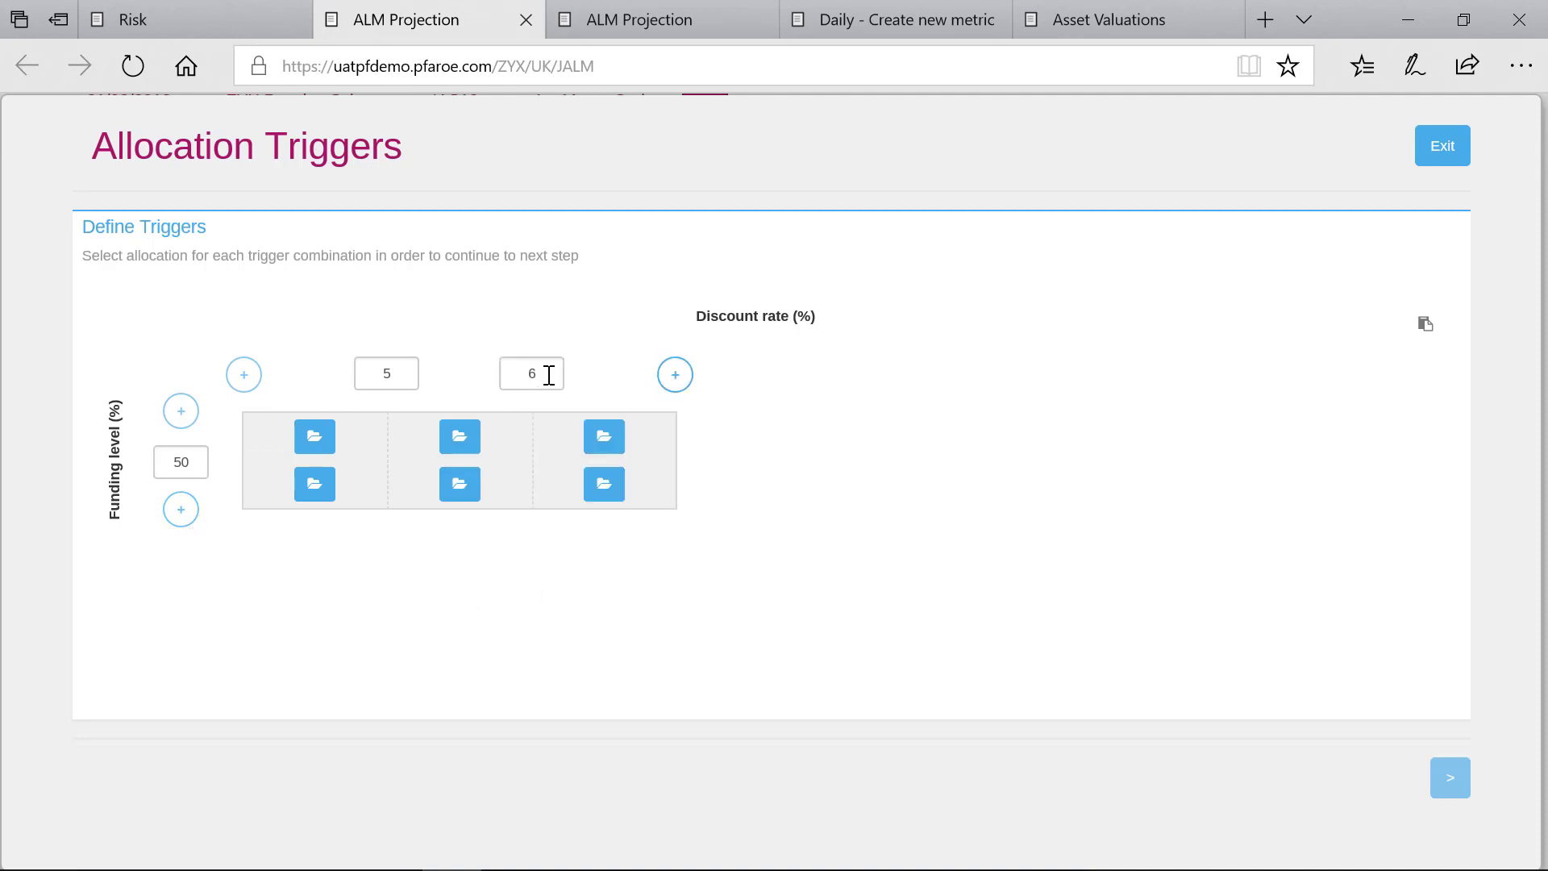
left_click(675, 375)
left_click(1426, 323)
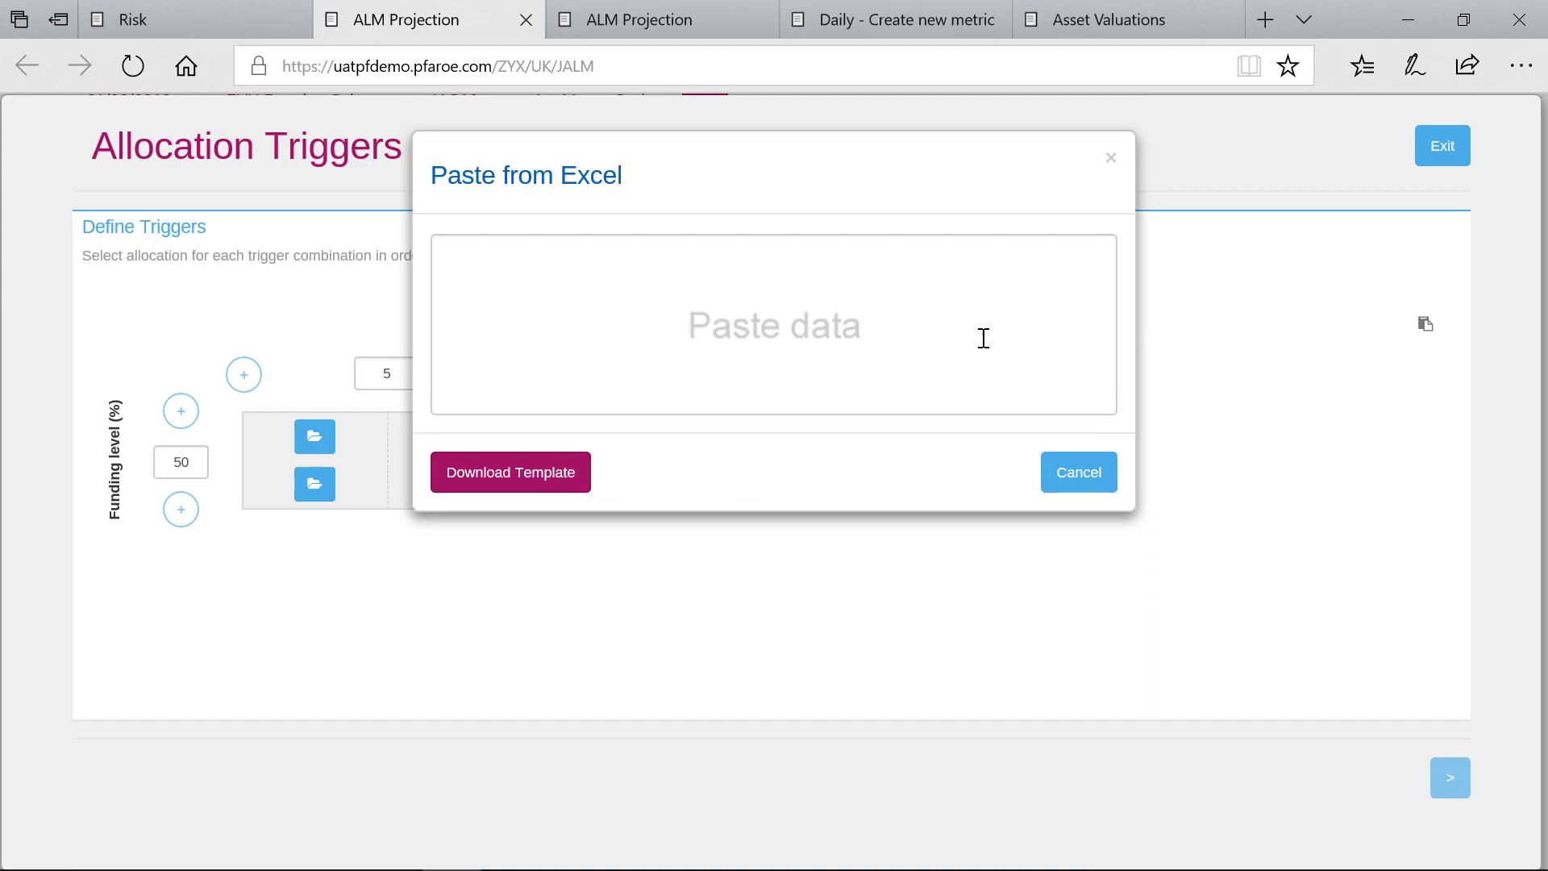
left_click(534, 493)
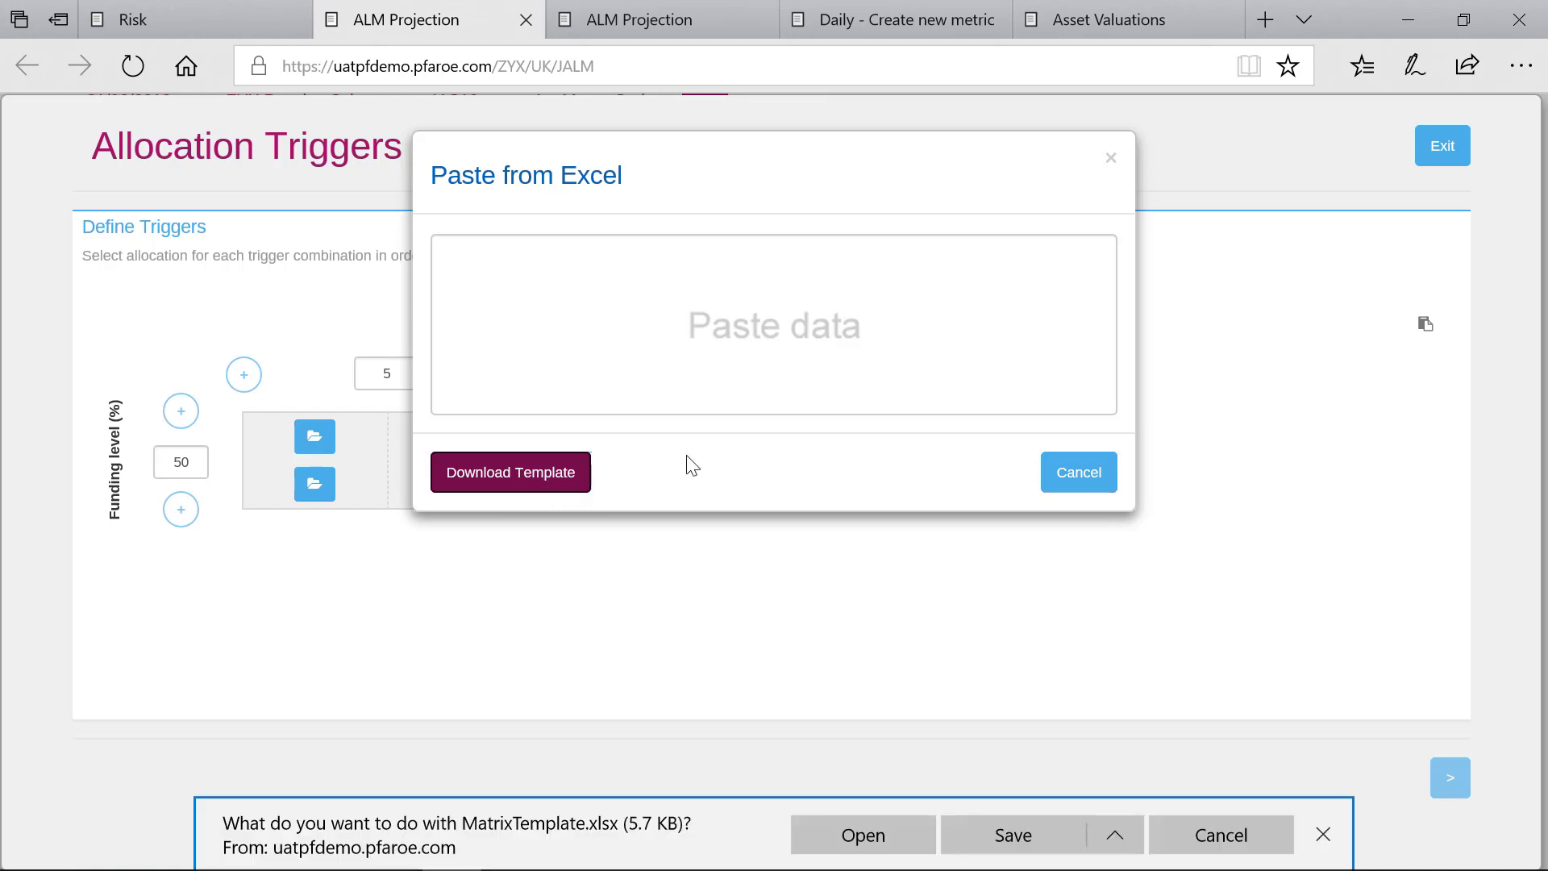
Go to the second ALM Projection page with the filled allocation grid, and switch to the MatrixTemplate workbook in Excel
left_click(635, 31)
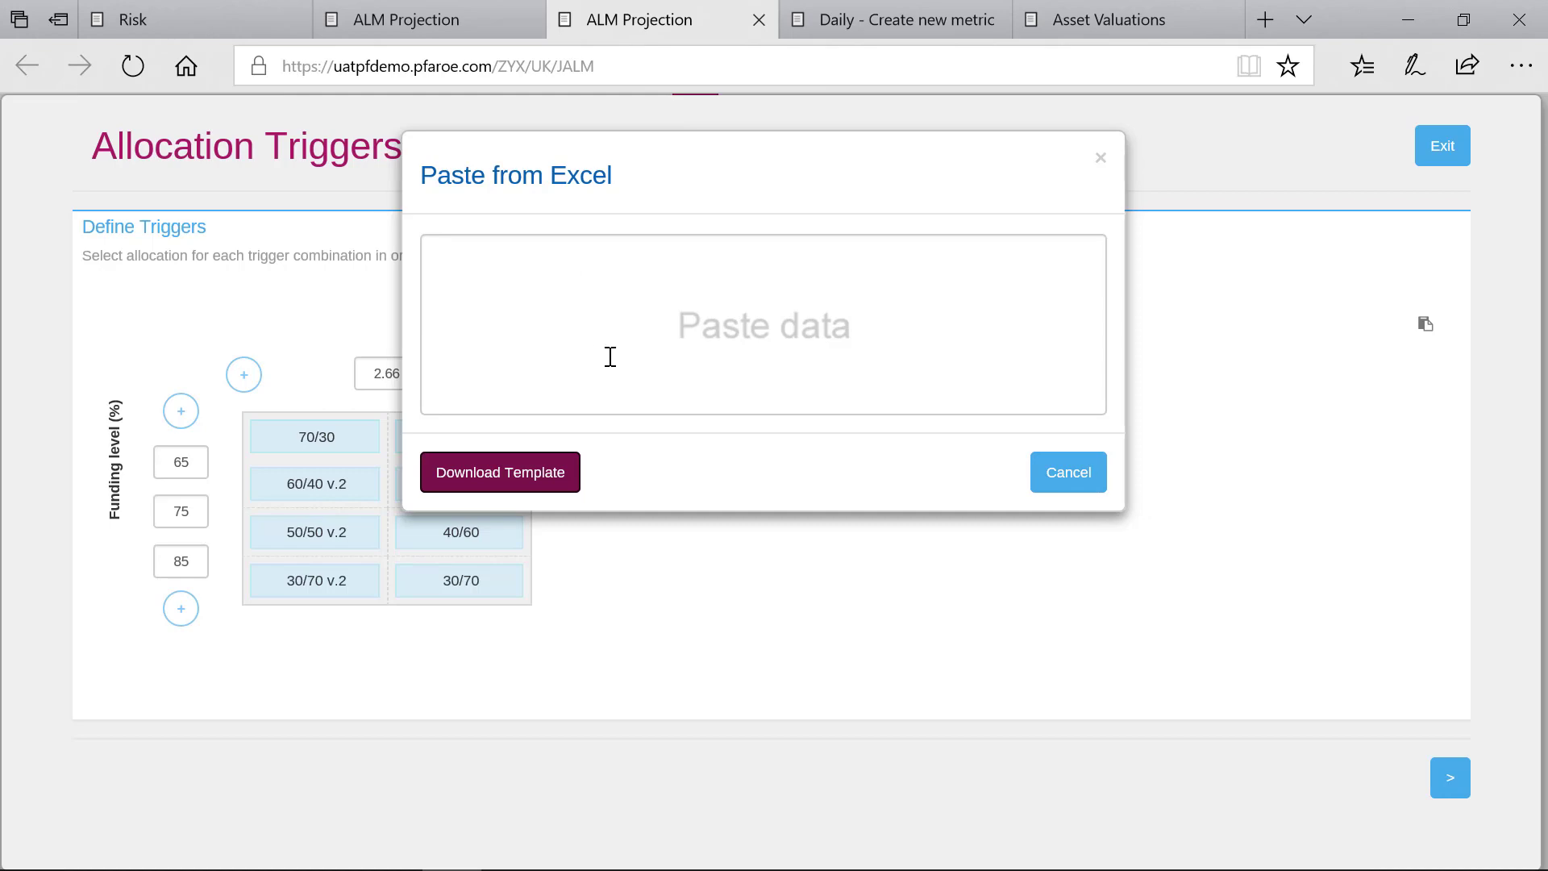
mouse_move(398, 808)
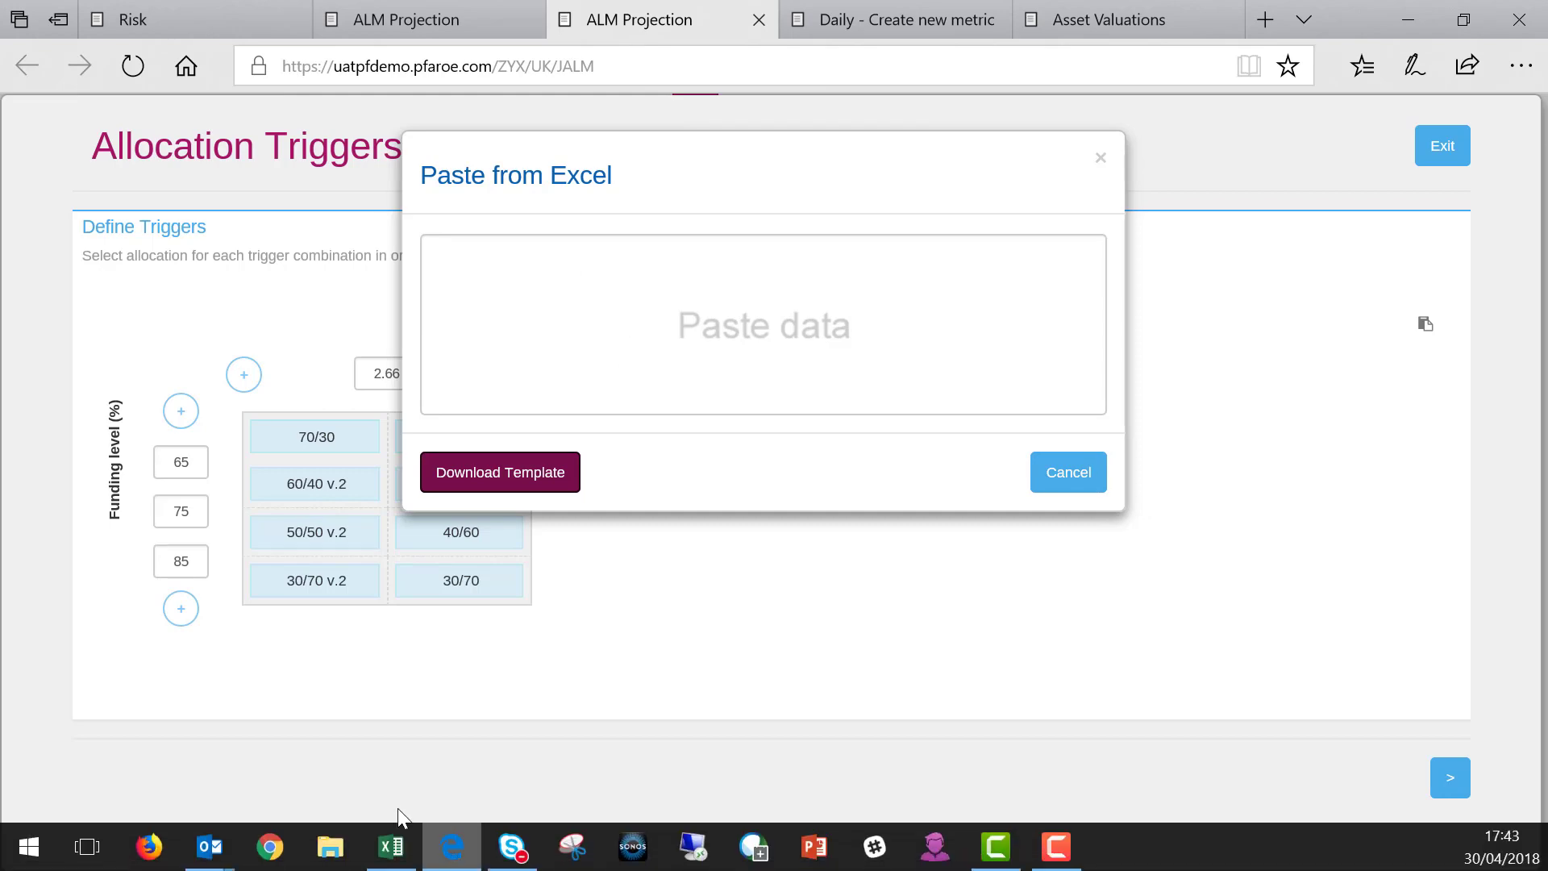
left_click(391, 846)
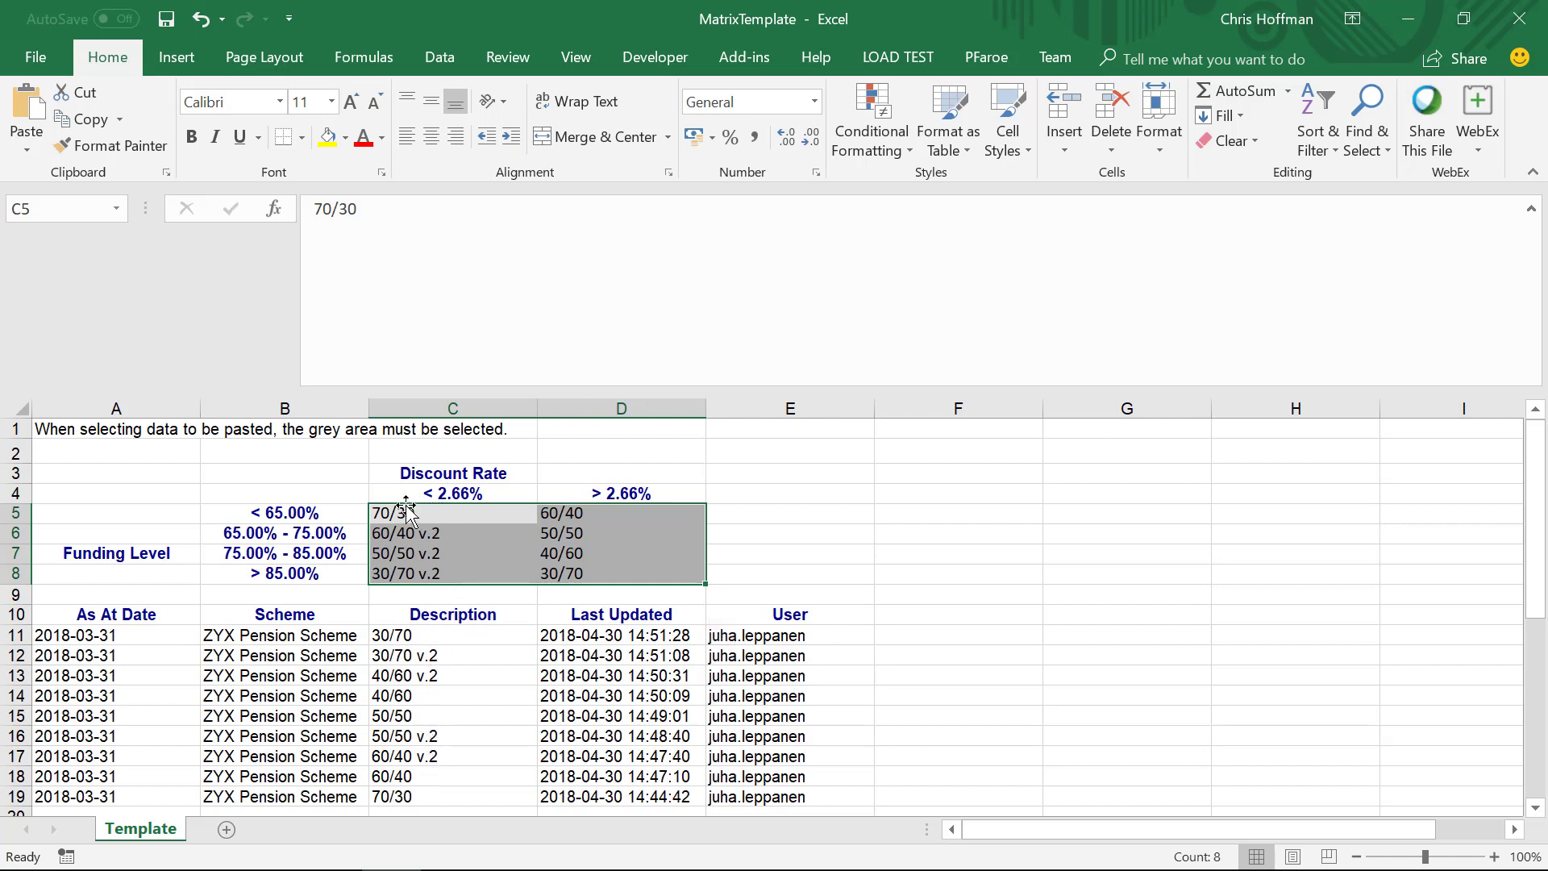
Copy the grey allocation matrix C5:D8 from the MatrixTemplate workbook and paste it into the Paste from Excel dialog in the browser
key("ctrl+c")
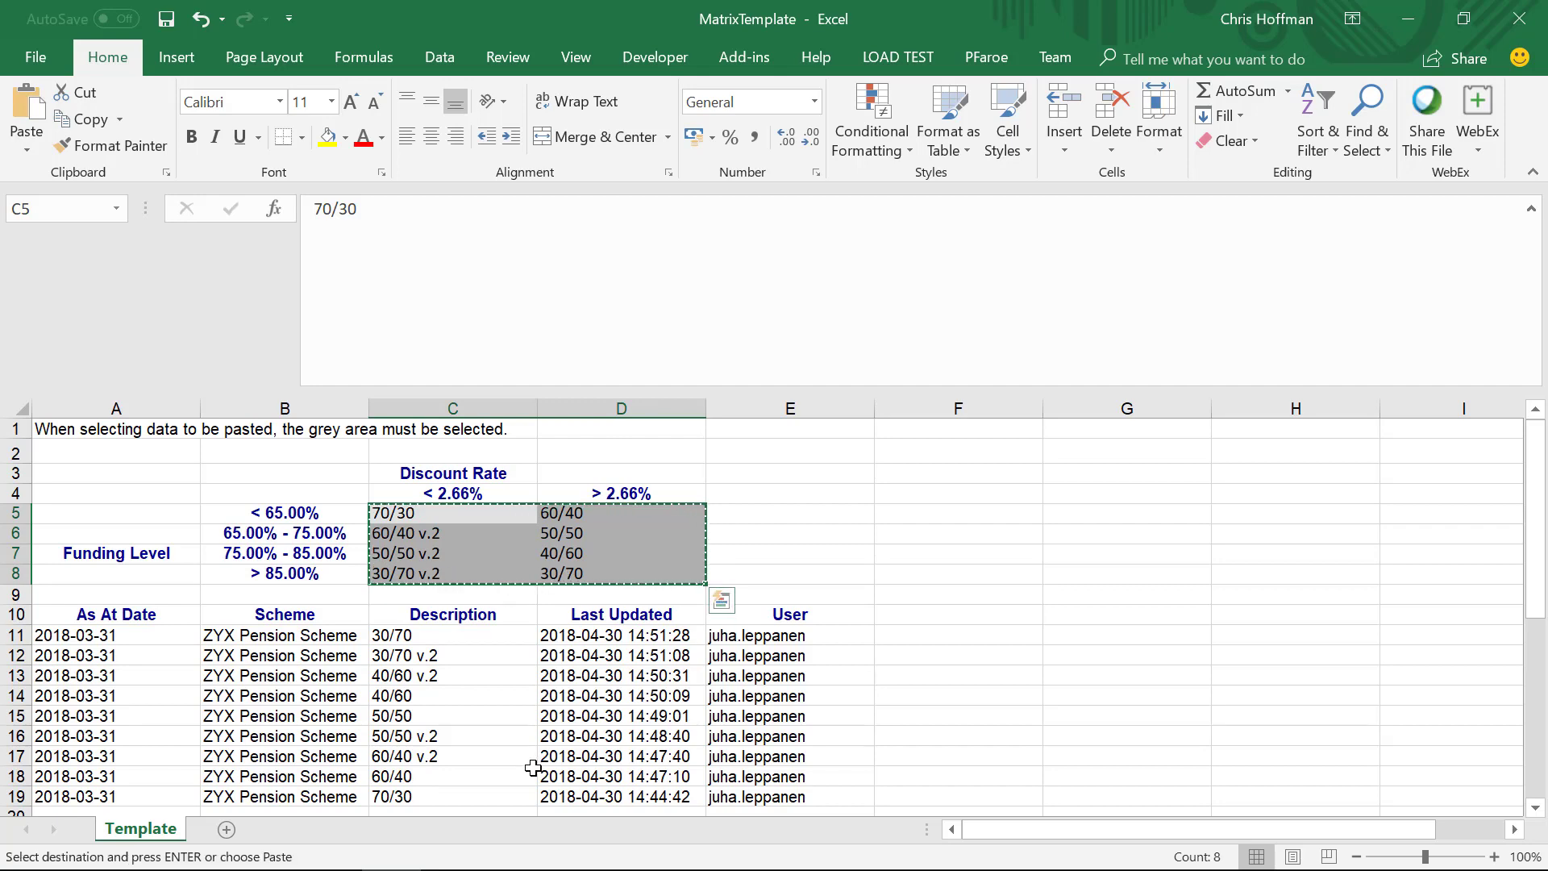
mouse_move(558, 857)
left_click(468, 847)
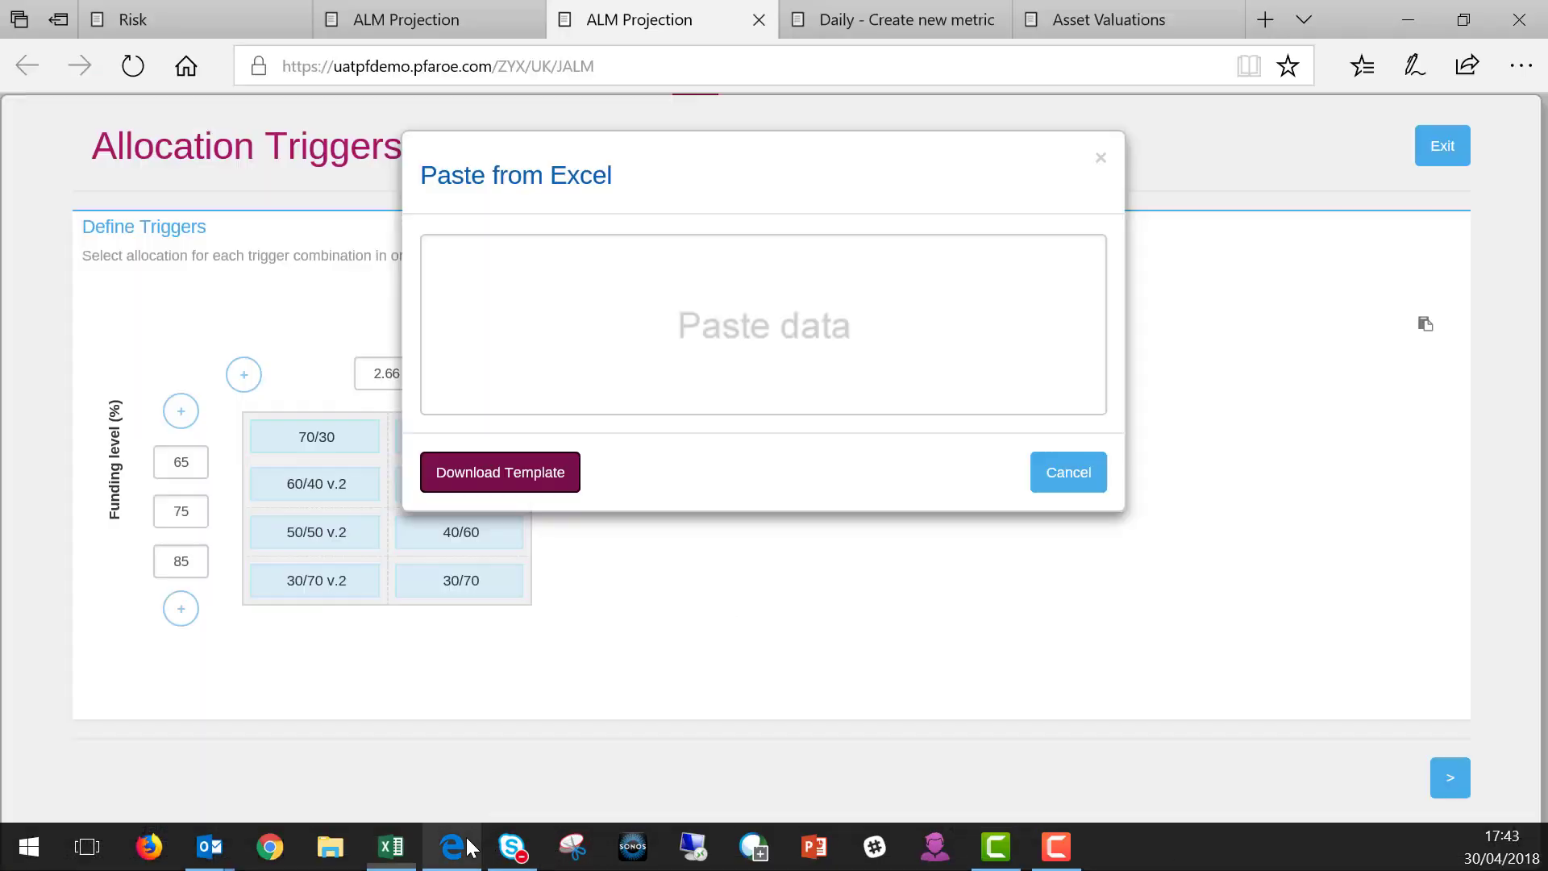
left_click(654, 318)
key("ctrl+v")
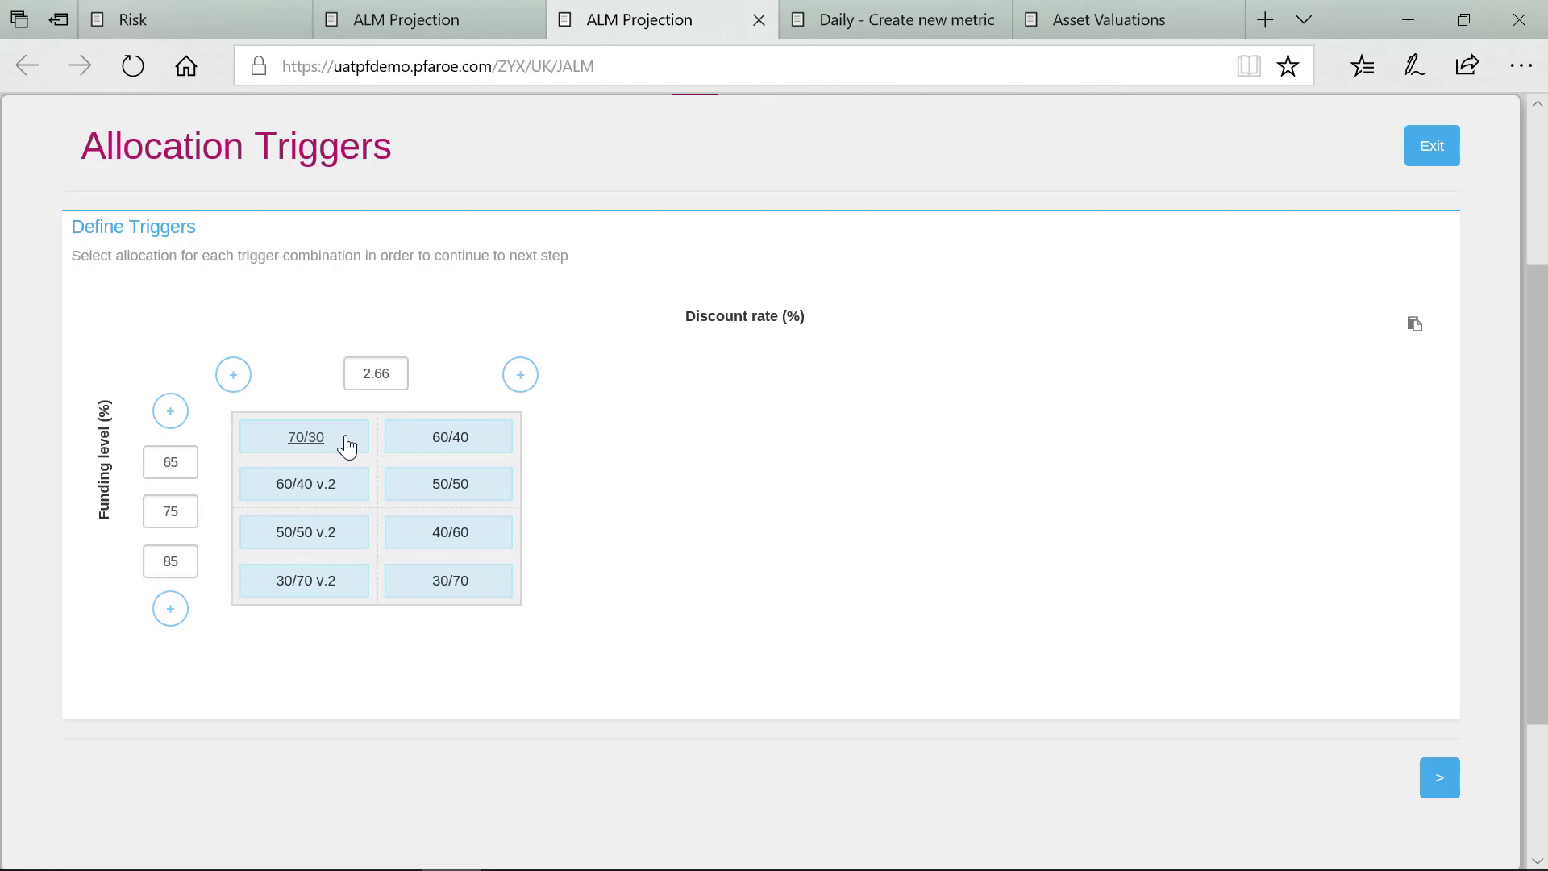
Continue to the De-Risking Strategy page and make the strategy de-risking only
left_click(1440, 779)
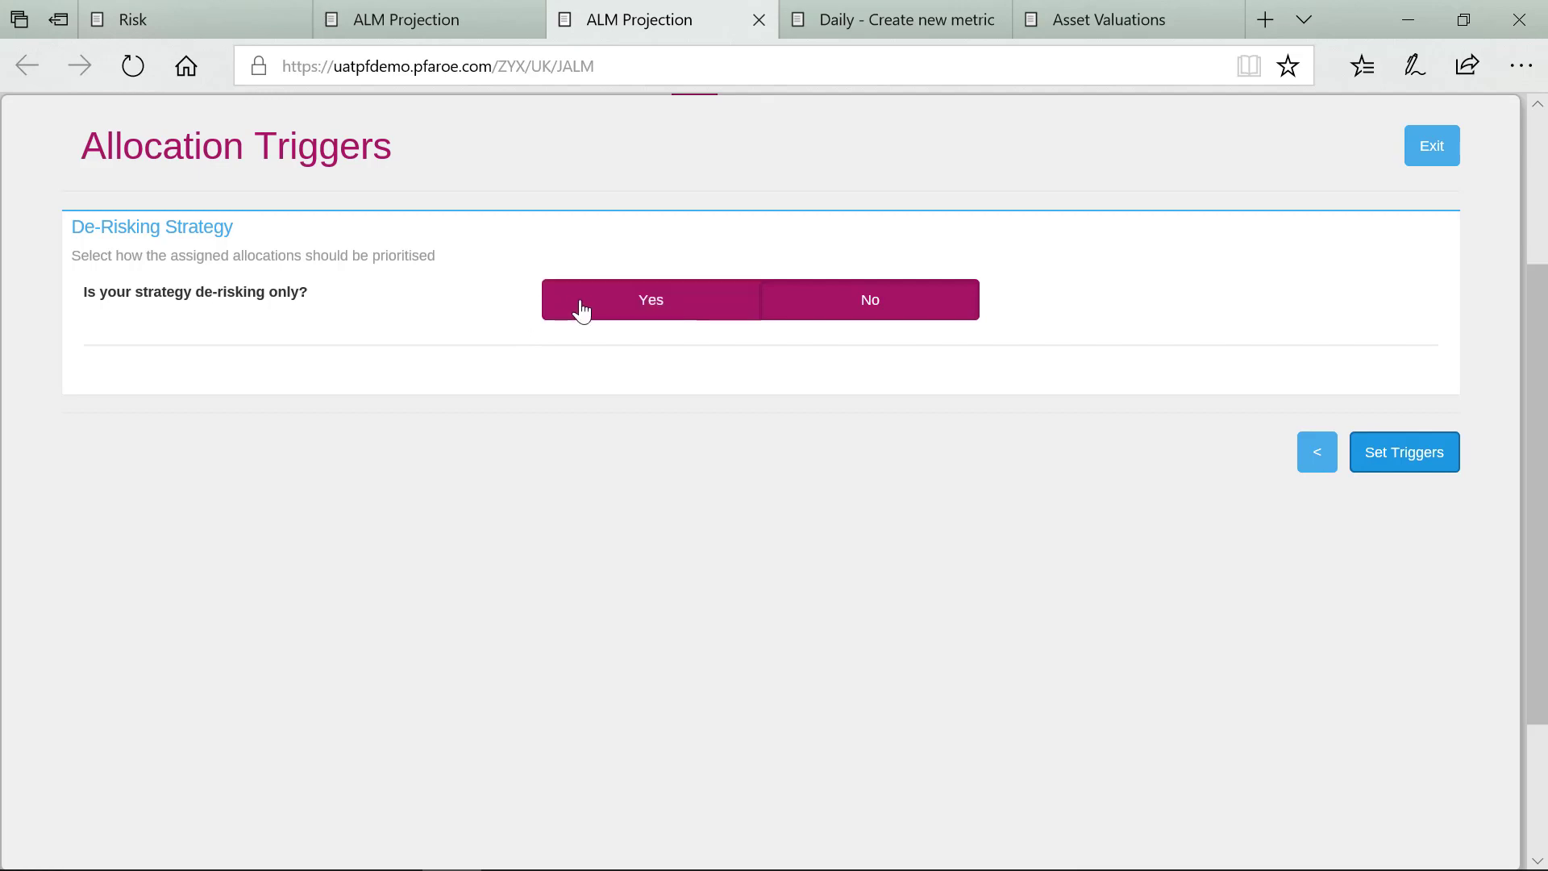
left_click(637, 308)
left_click(657, 311)
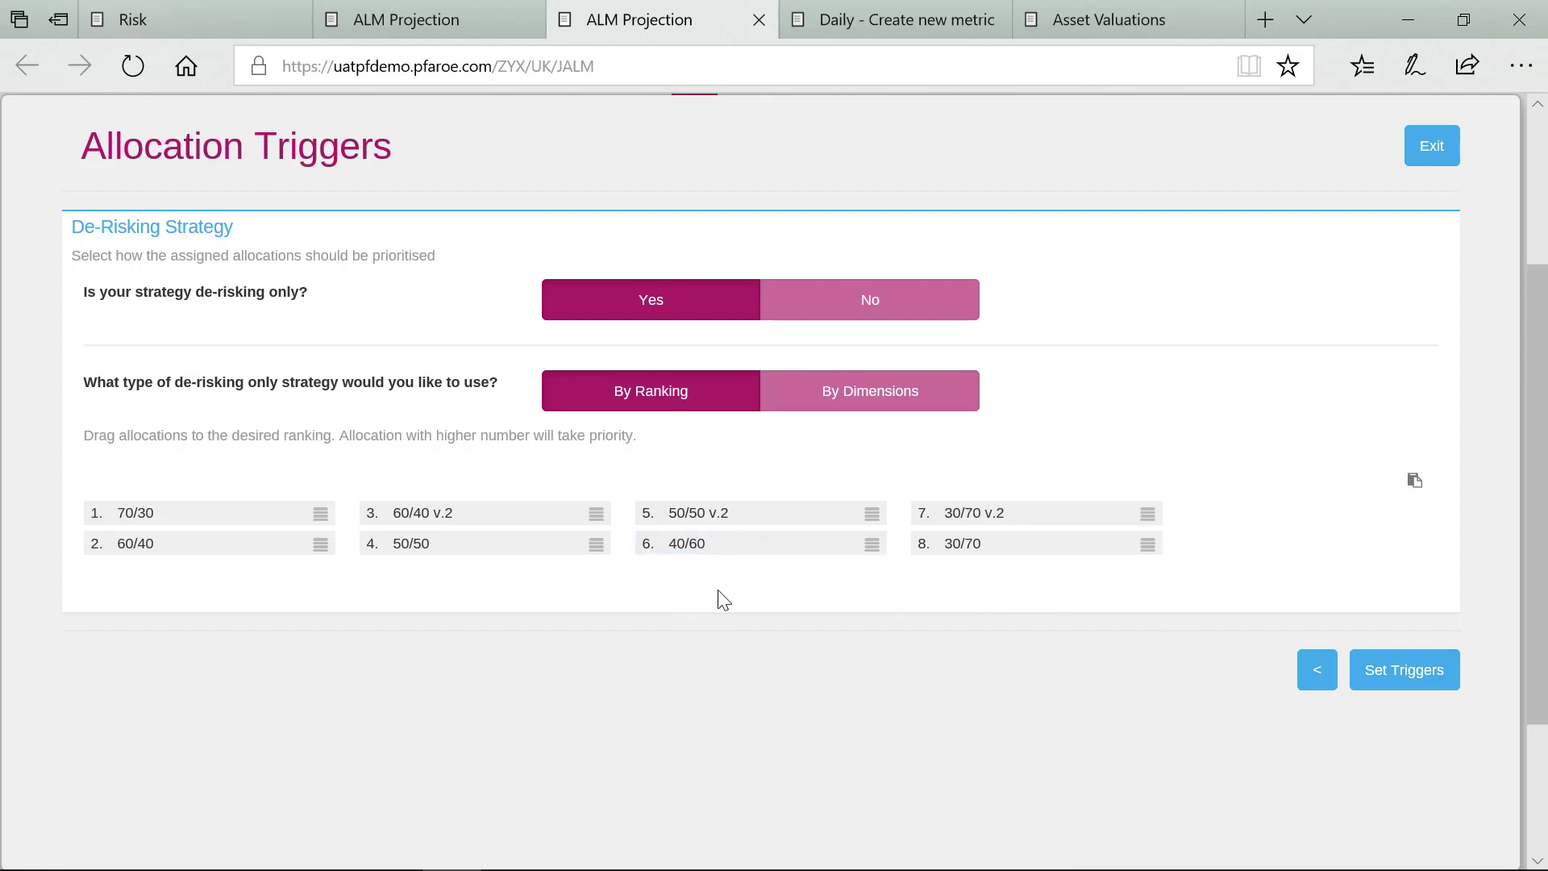
Set the de-risking strategy type to By Dimensions, try the Funding Level and Discount Rate options, and settle on both dimensions
left_click(839, 411)
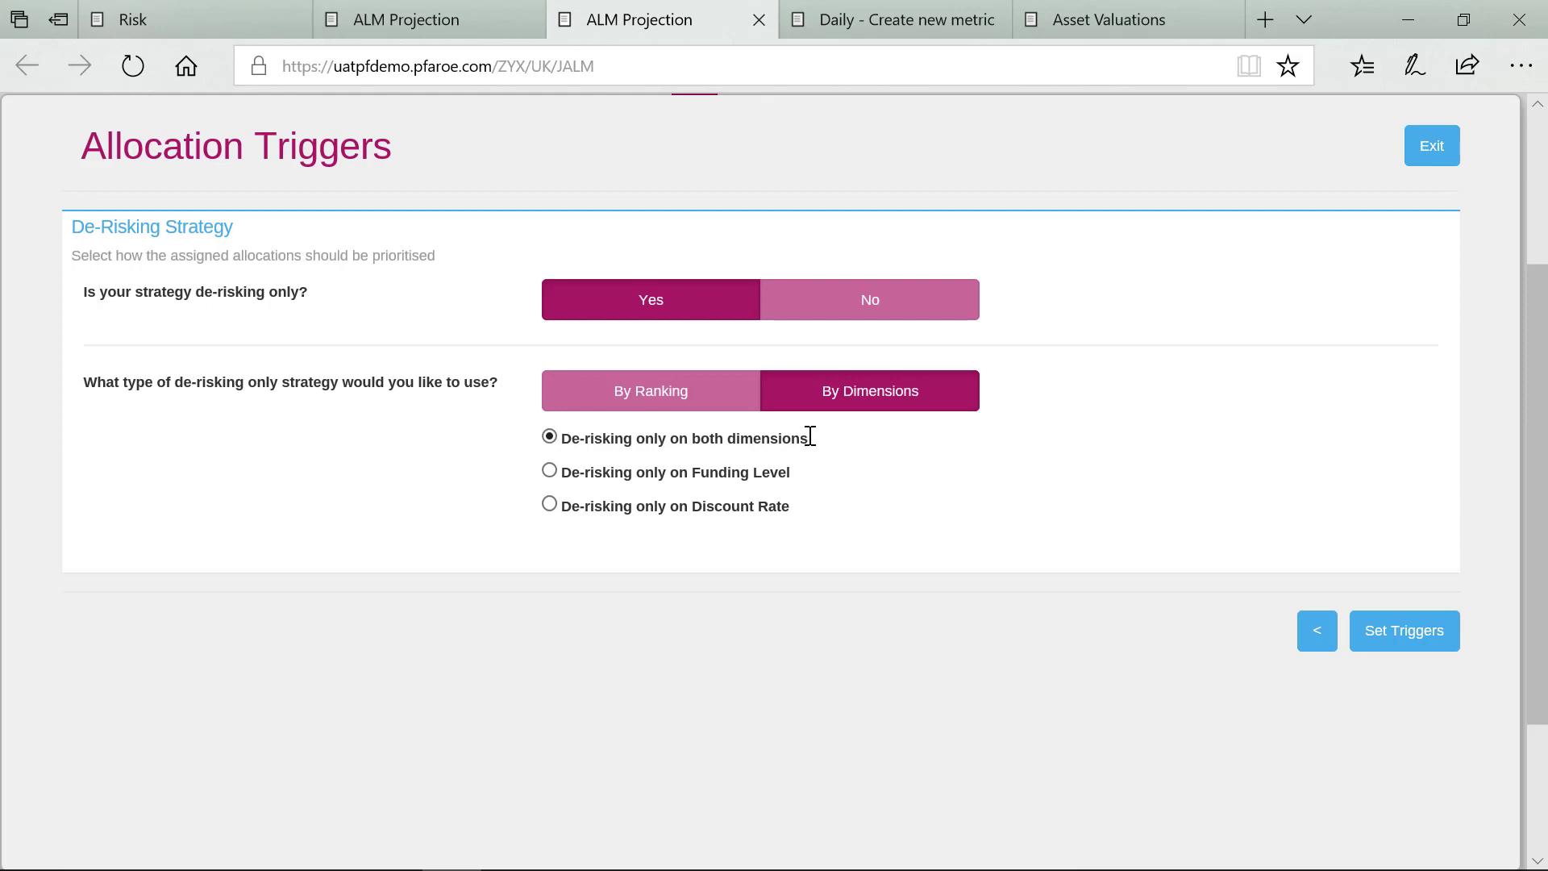
left_click(550, 471)
left_click(552, 508)
left_click(551, 439)
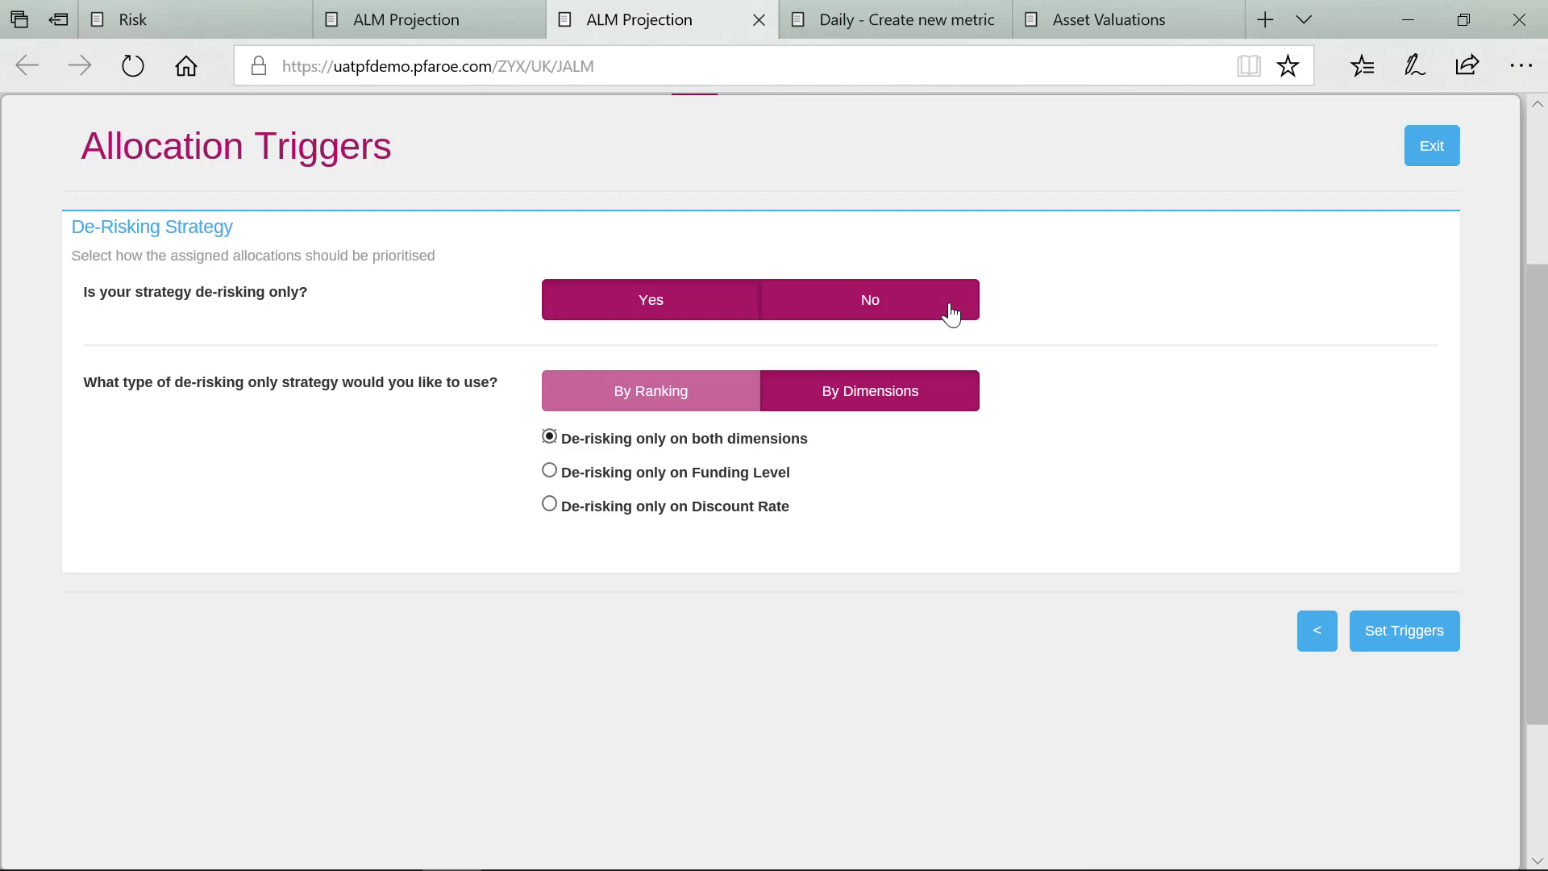
Apply the triggers and run the deterministic ALM projection with the Multi-dimensional Triggers strategy
left_click(1407, 650)
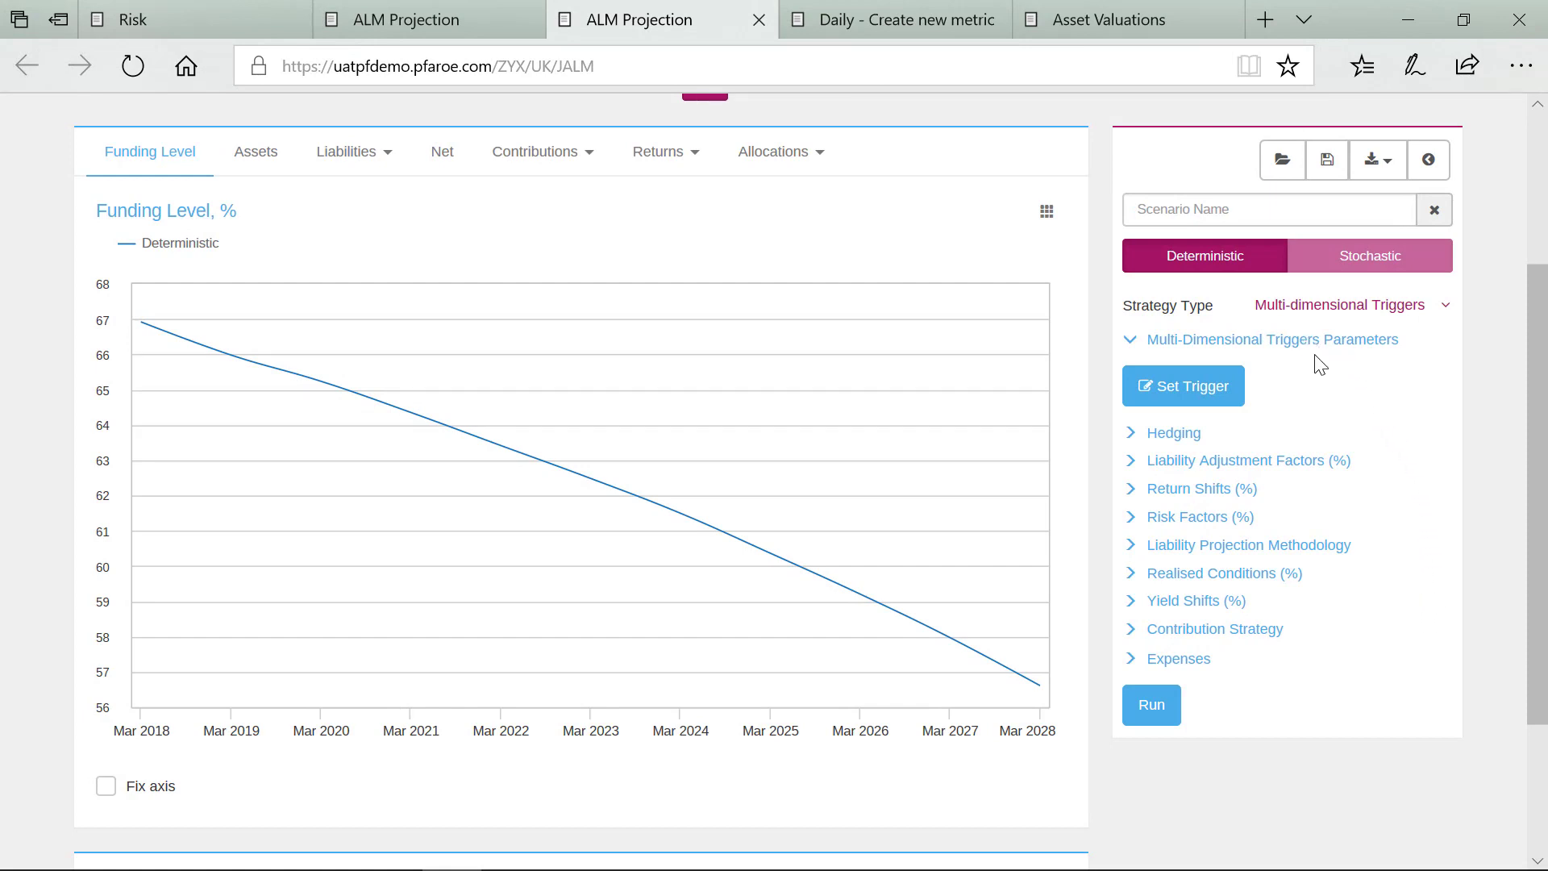
left_click(1163, 714)
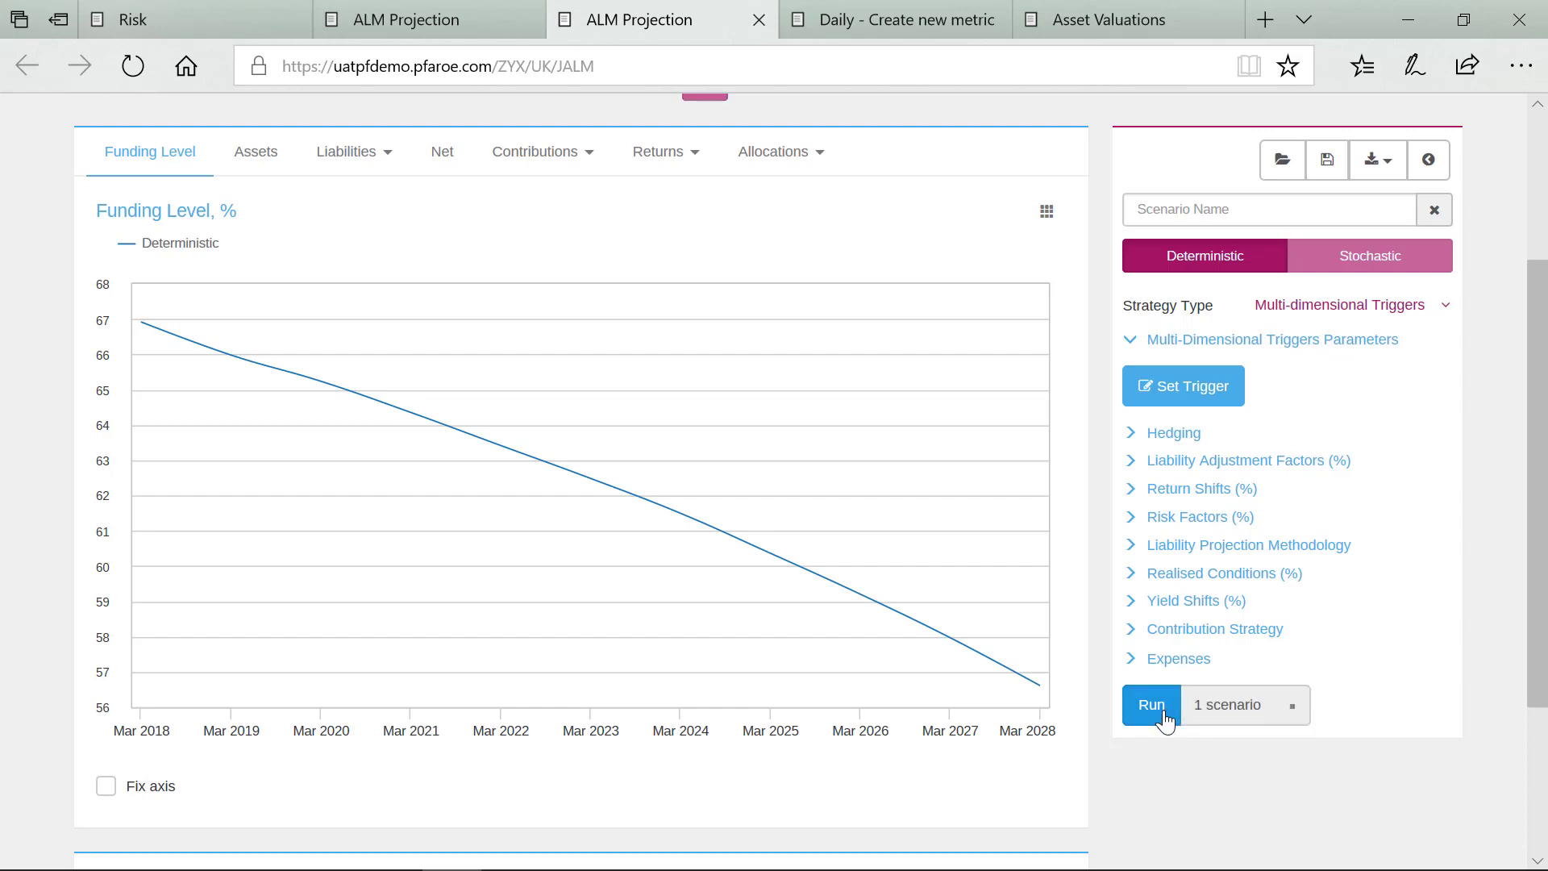
Switch the projection to Stochastic, and open the allocation trigger grid for review before exiting it
left_click(1329, 276)
left_click(1205, 384)
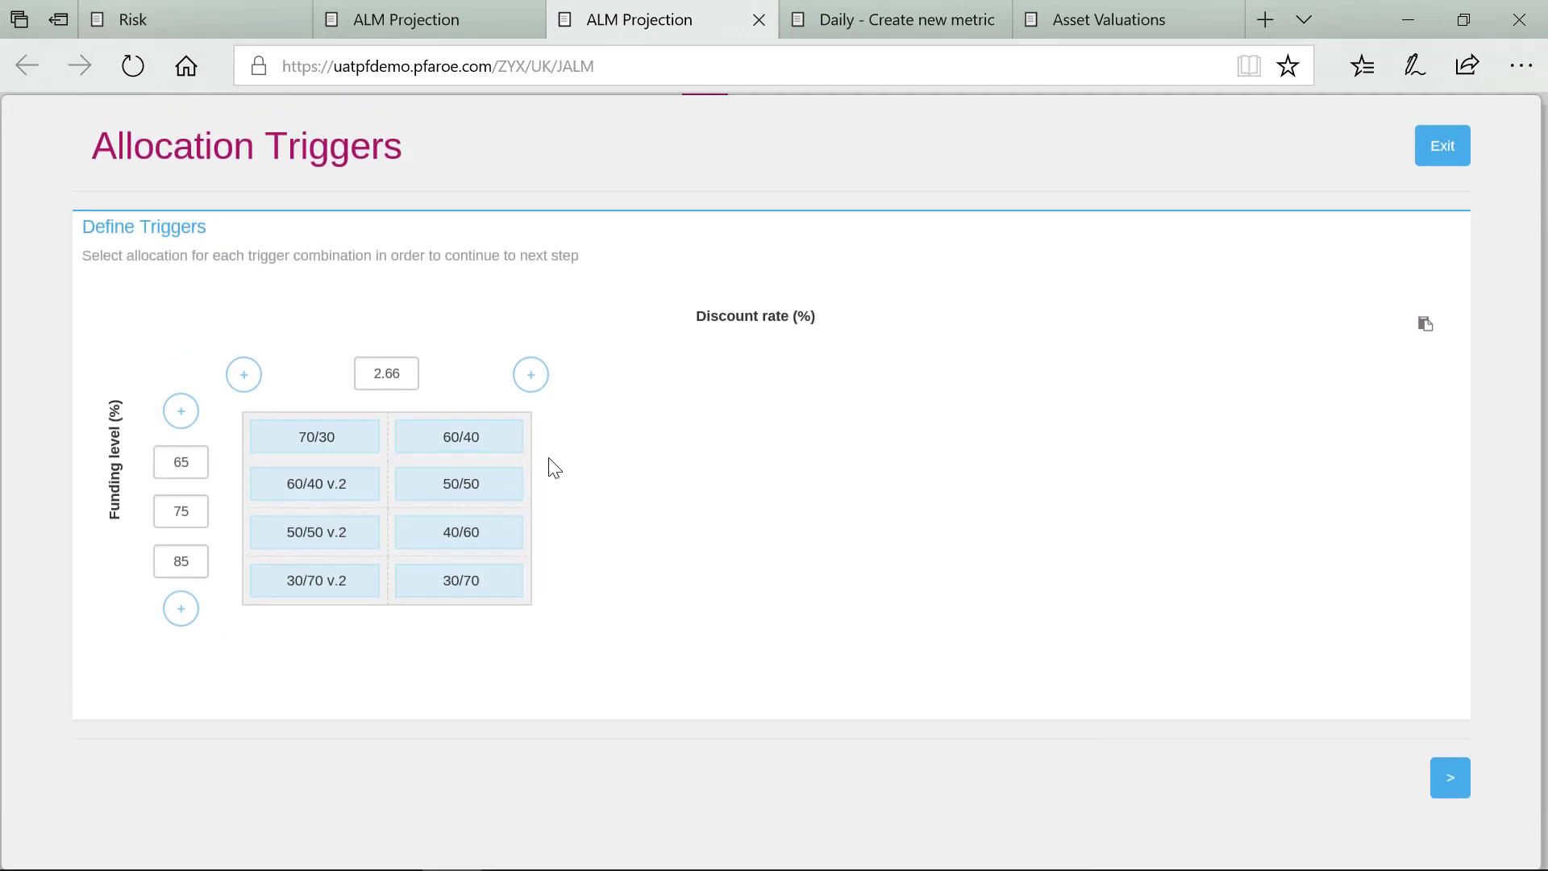
left_click(1436, 168)
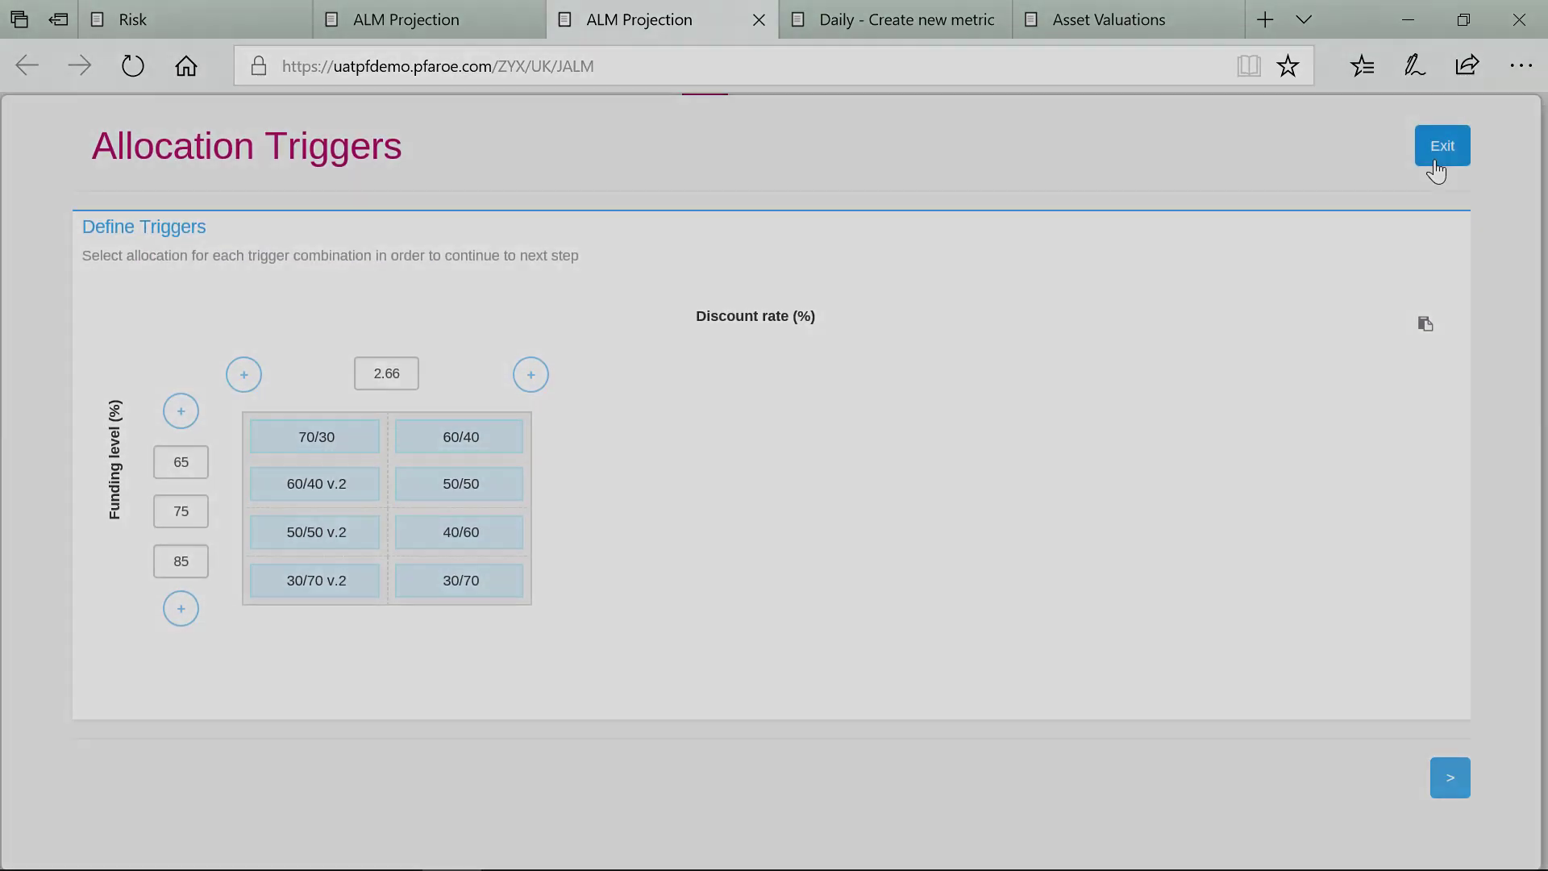
Go to the Daily Create New Metric page and evaluate the Fixed Income asset value expression for 31/03/2018
mouse_move(878, 22)
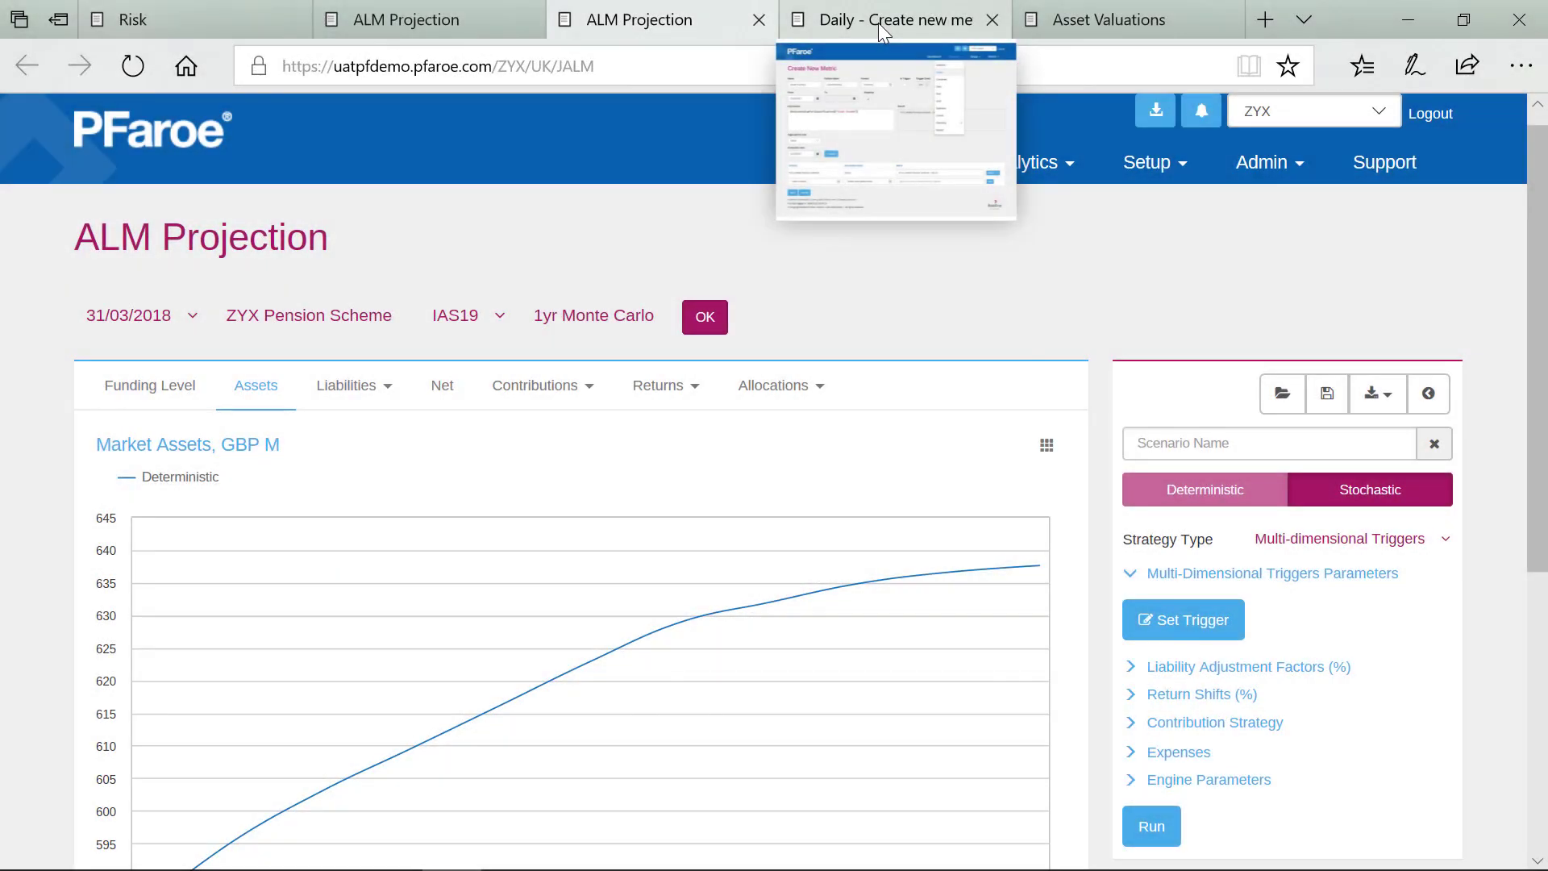
left_click(878, 23)
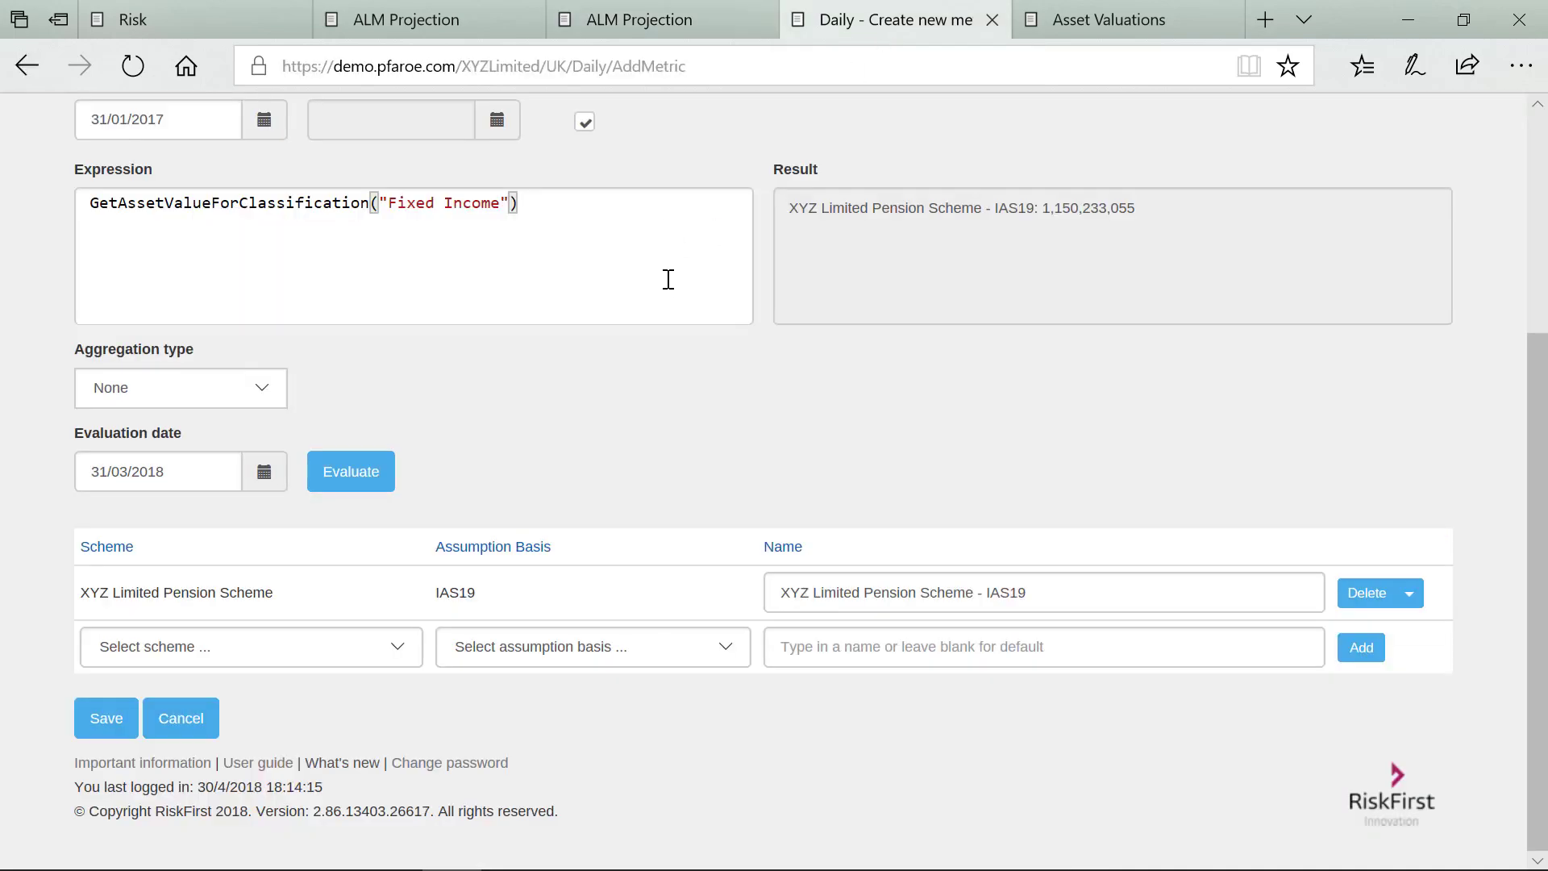
scroll(675, 329, "up", 2)
scroll(684, 347, "up", 2)
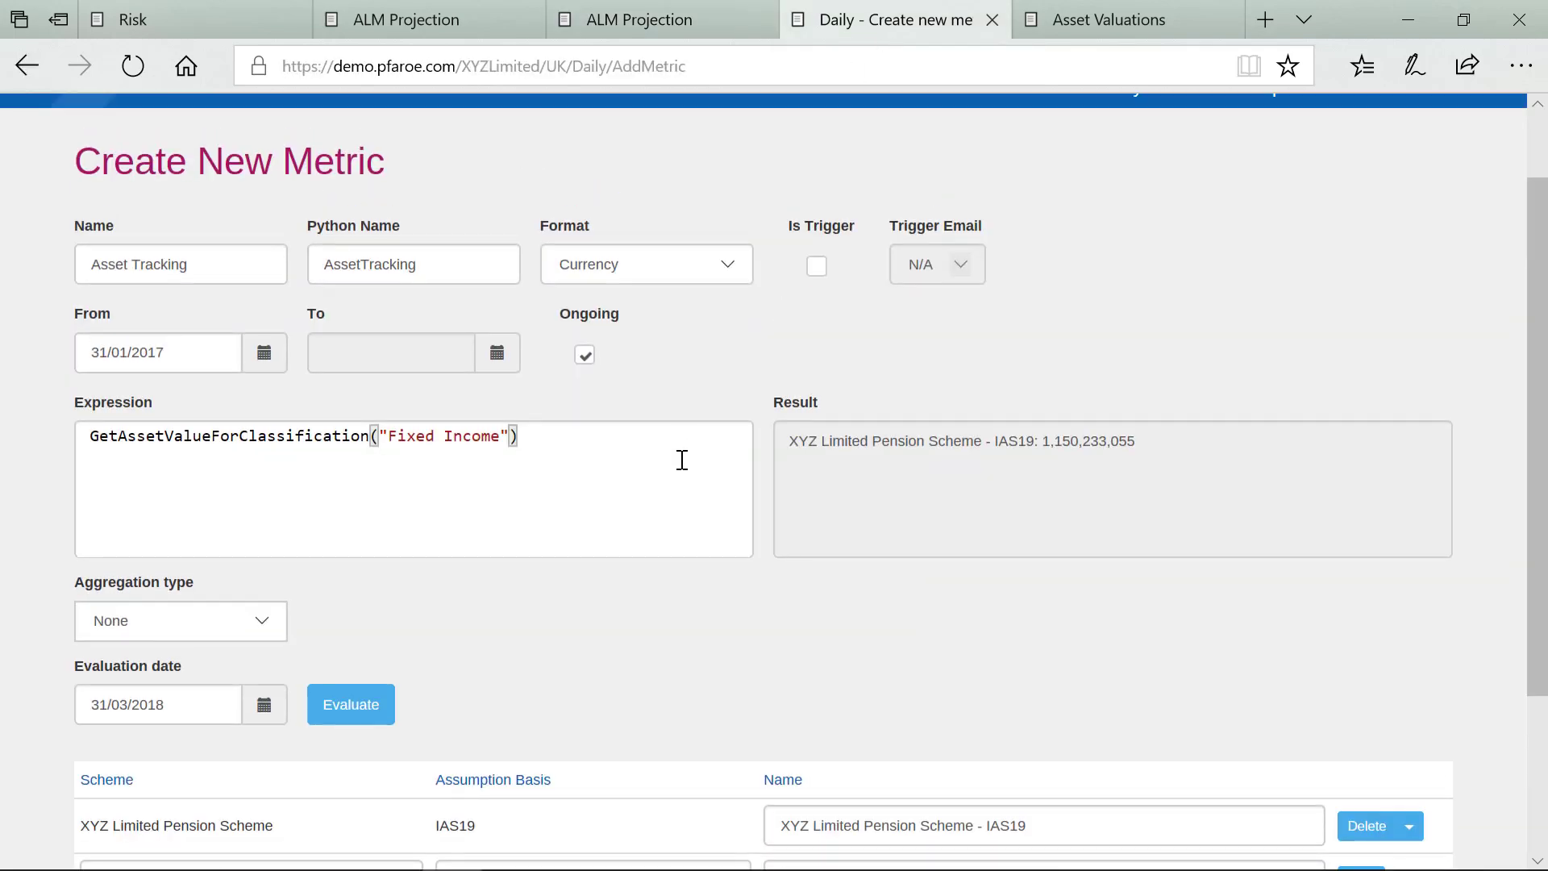
scroll(673, 511, "up", 2)
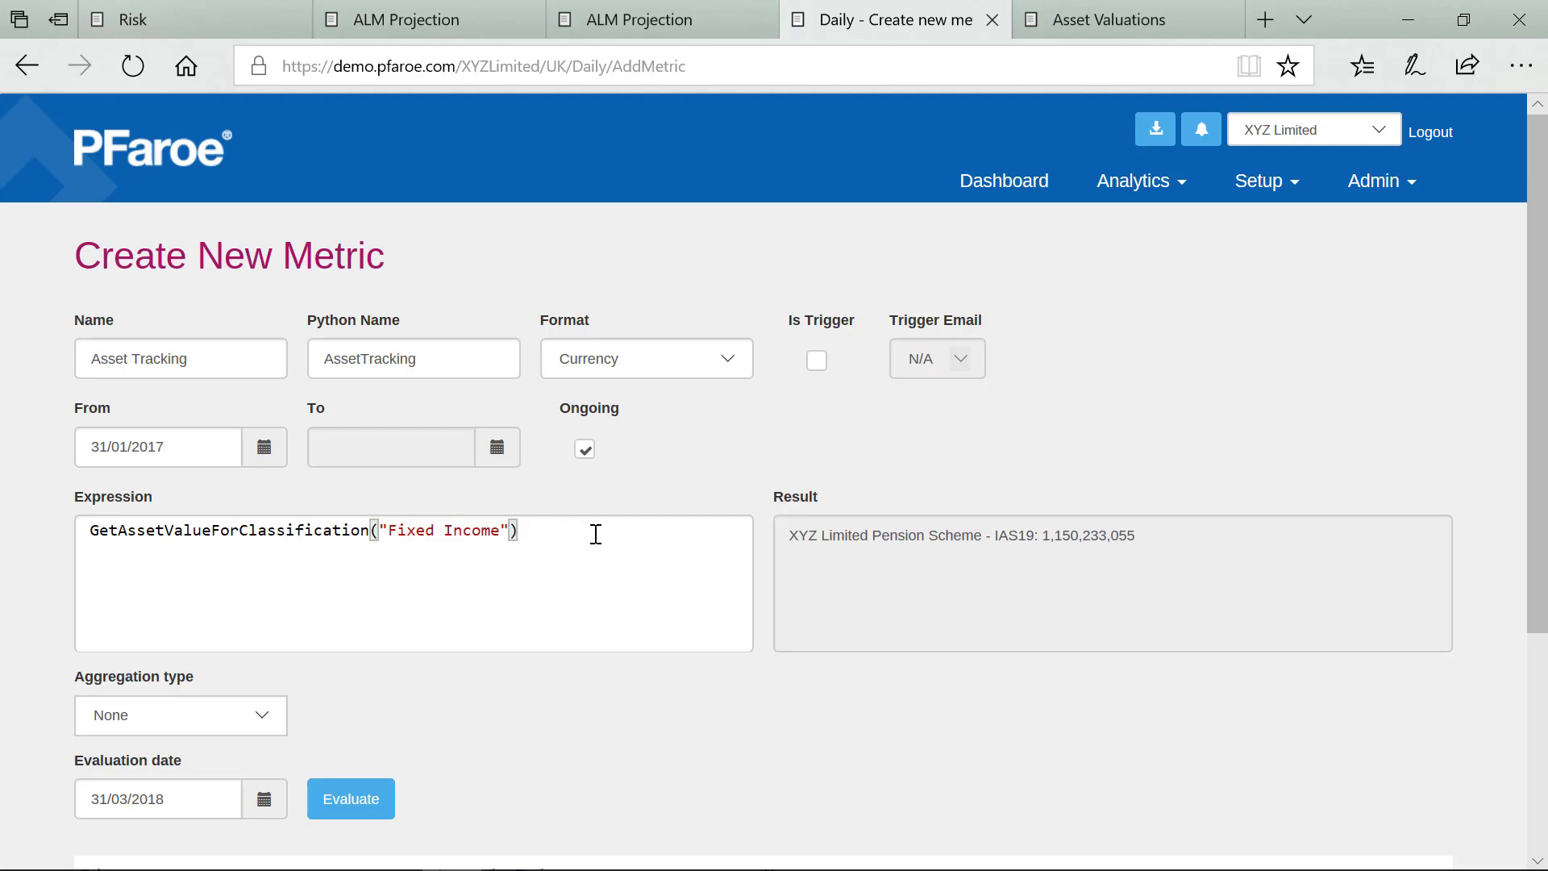
left_click(371, 806)
Check the Fixed Income value on the Asset Valuations page, and return to the metric page to evaluate the expression for 15/03/2018
left_click(1080, 26)
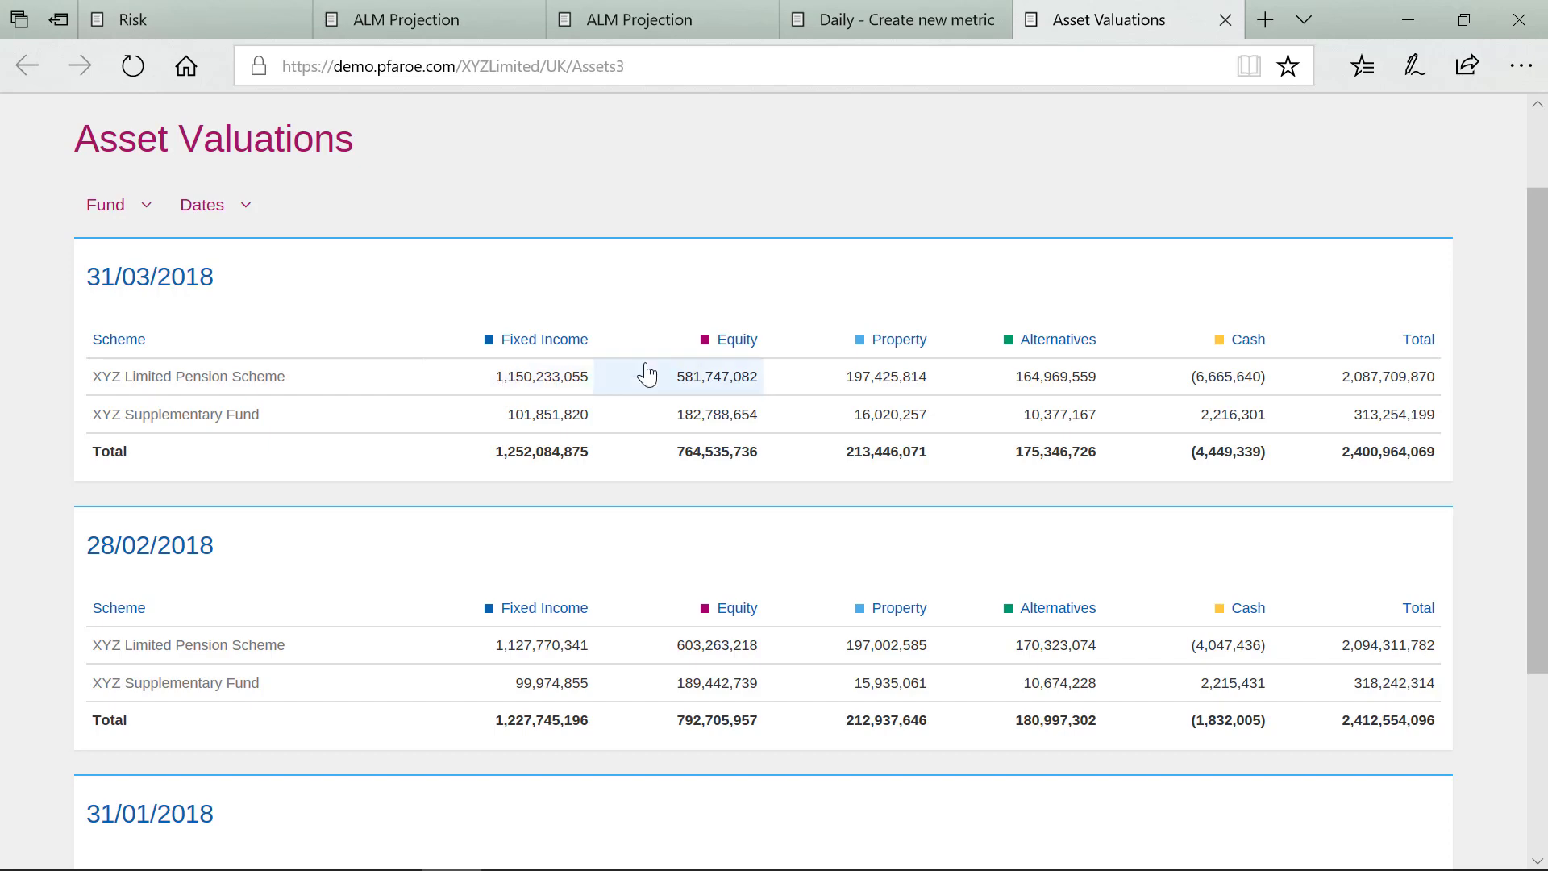
key("ctrl+shift+Tab")
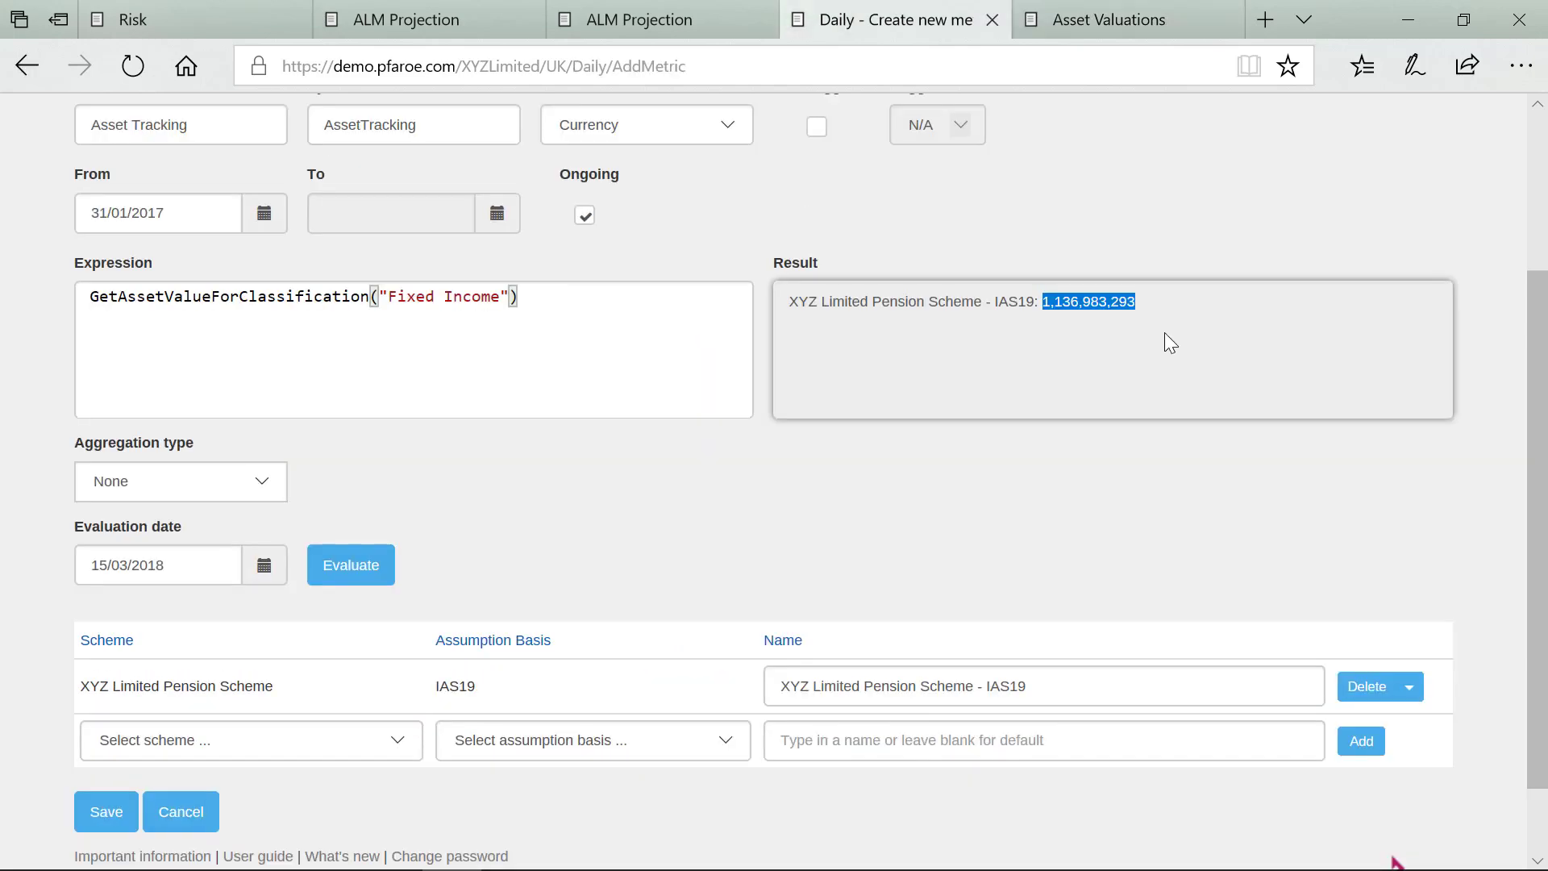
scroll(1165, 333, "up", 2)
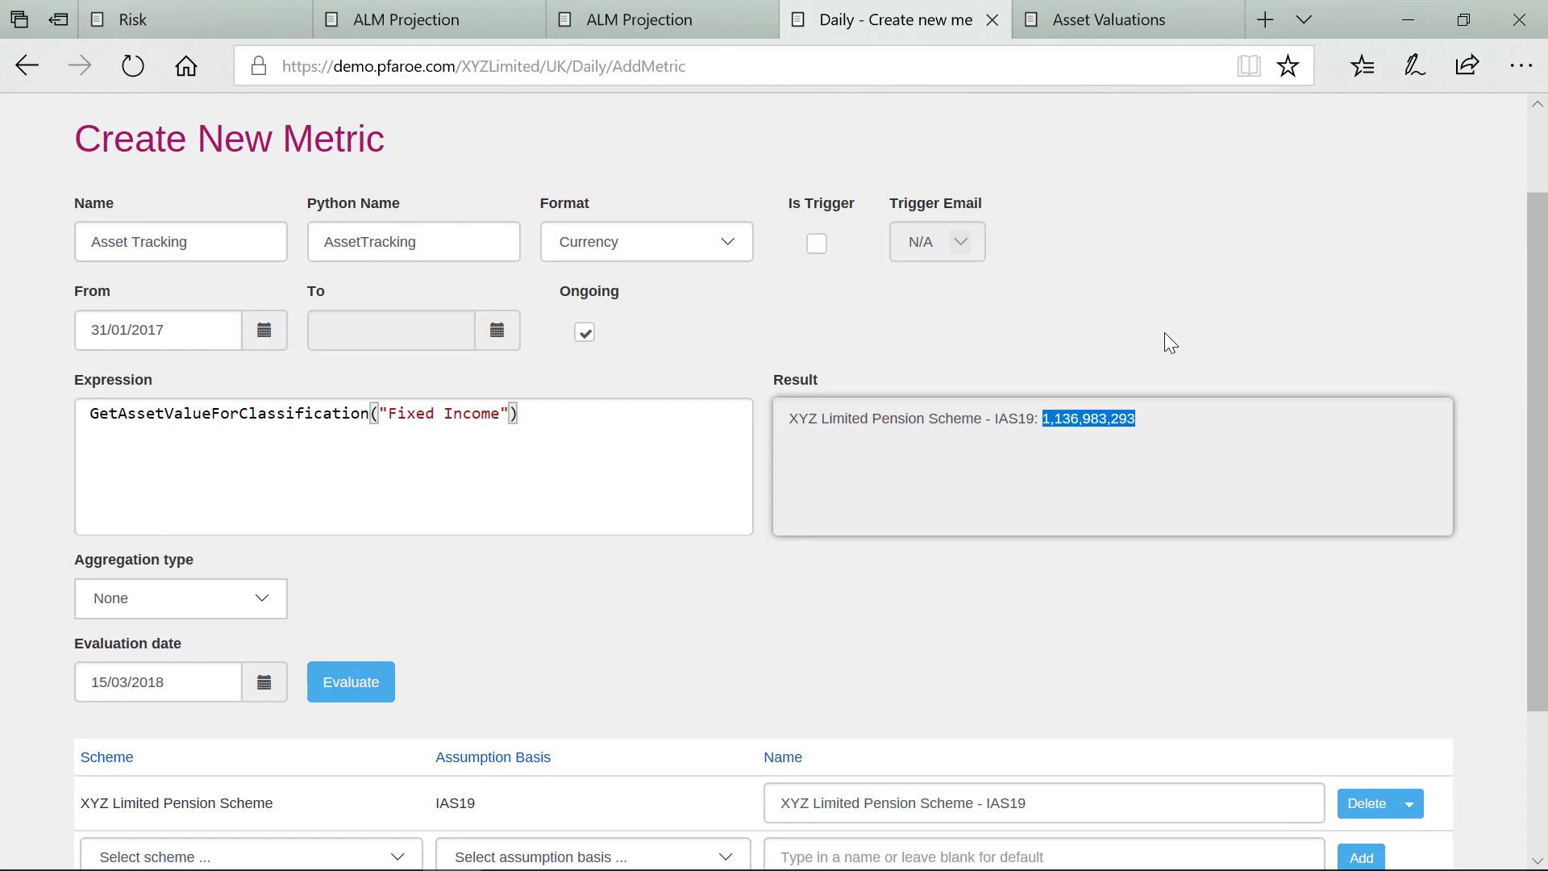
left_click(1165, 332)
scroll(1158, 347, "up", 2)
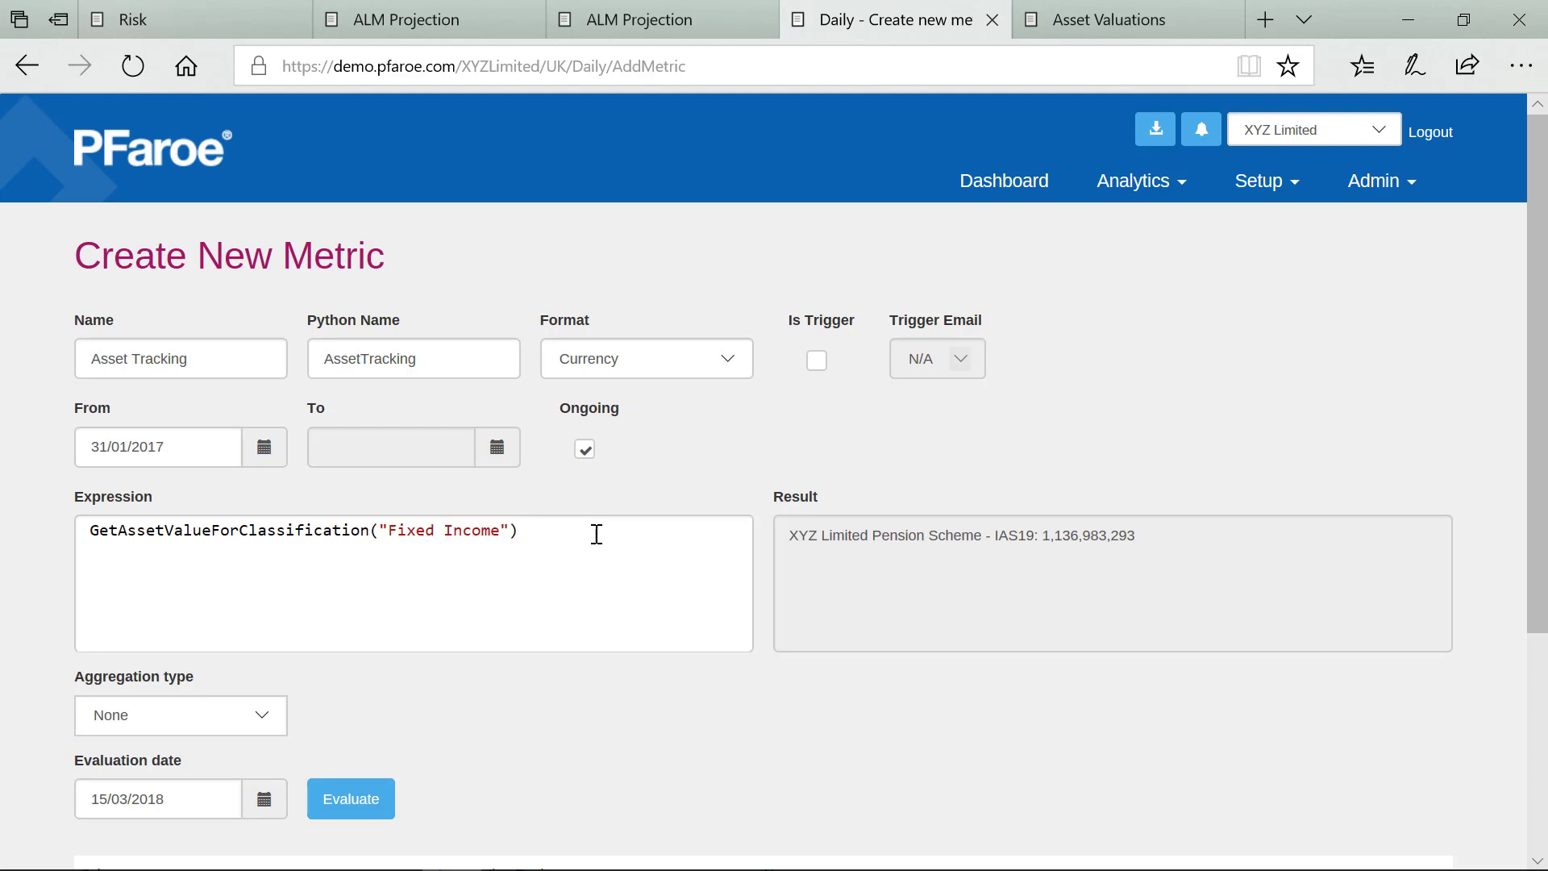
Bring up the function suggestions for "getass" after the Fixed Income expression, and remove that text again
type("getass")
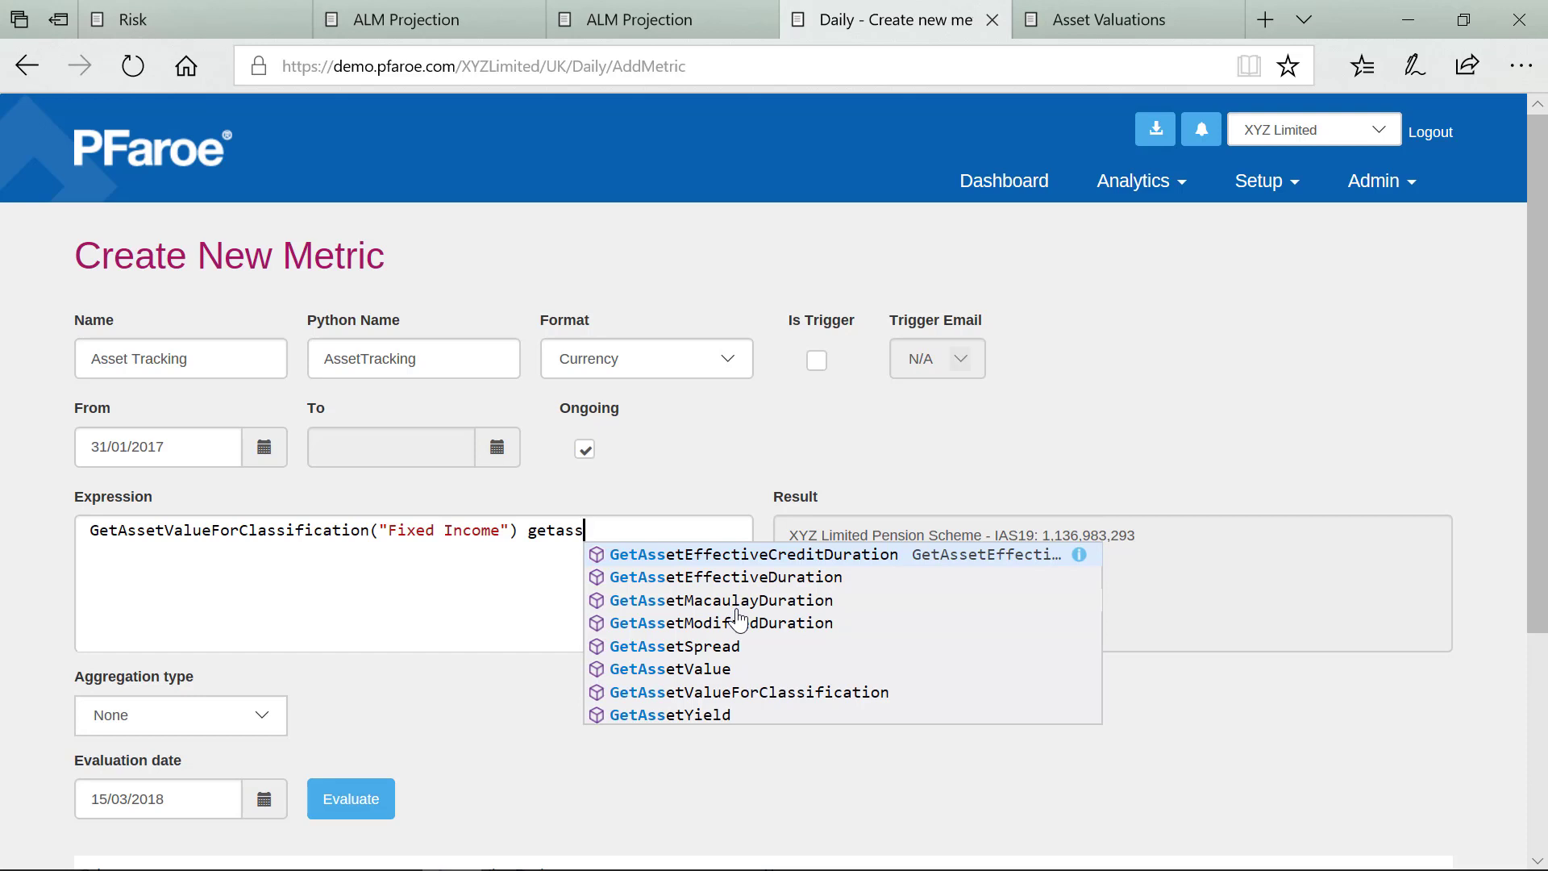
left_click(678, 534)
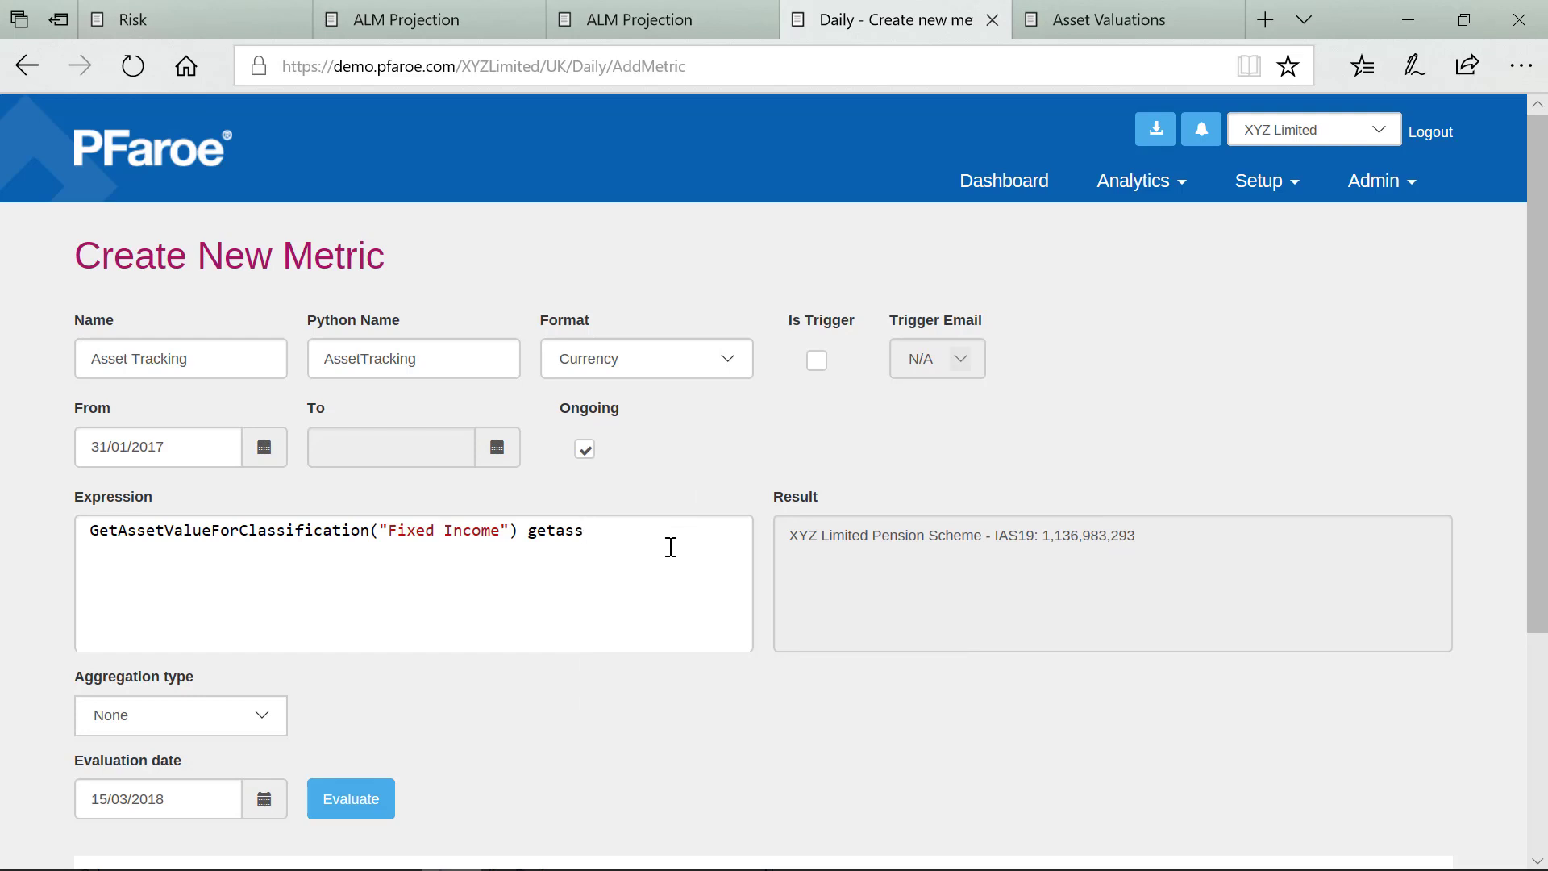
key("BackSpace")
key("BackSpace")
key("BackSpace")
key("BackSpace")
key("BackSpace")
key("BackSpace")
key("BackSpace")
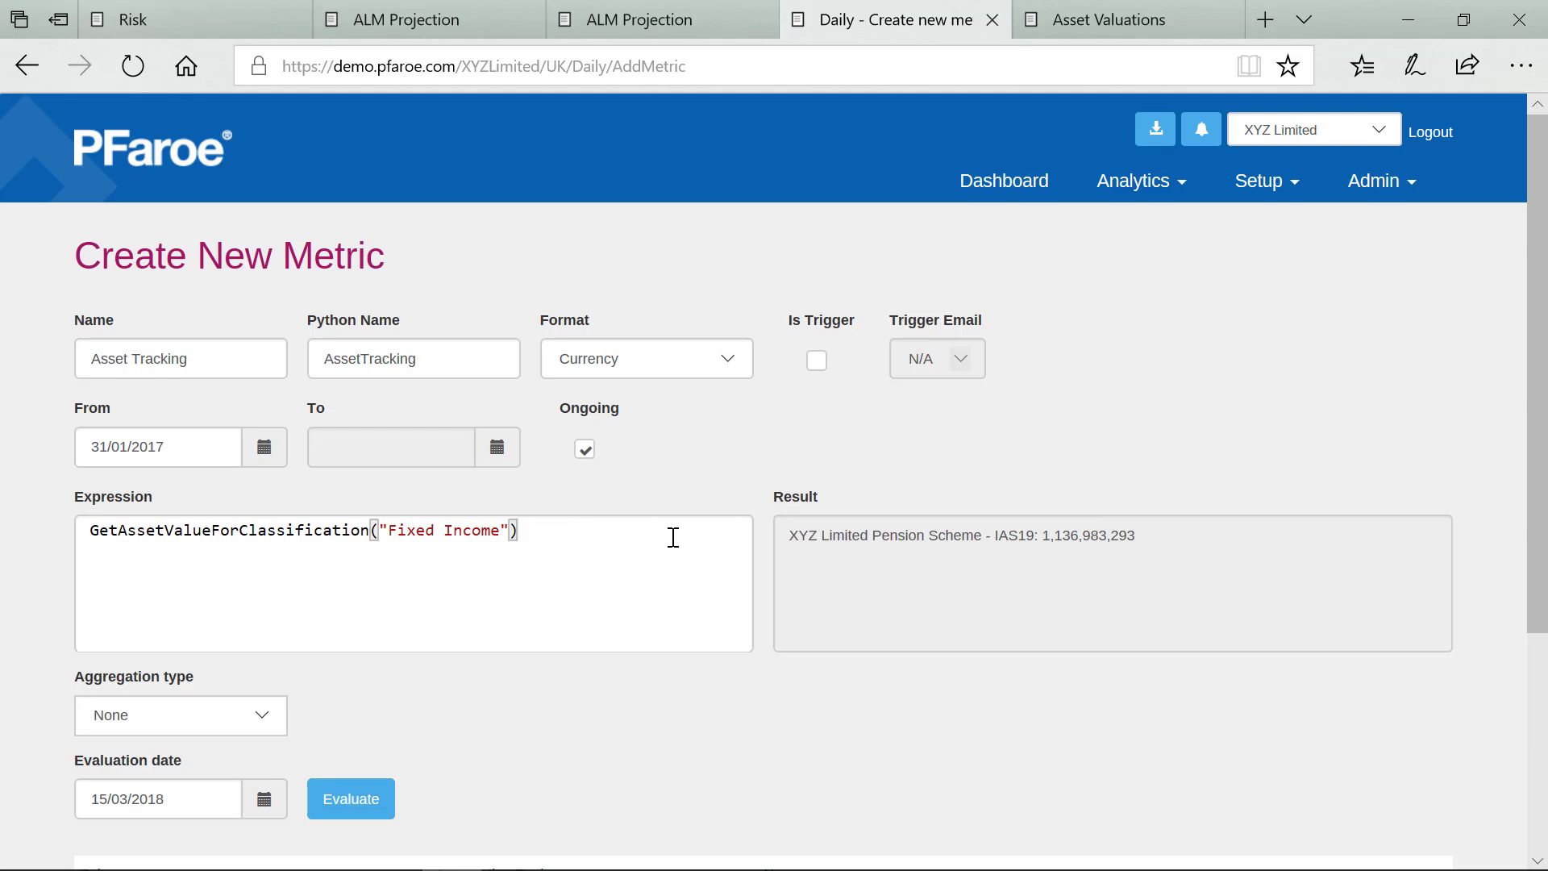